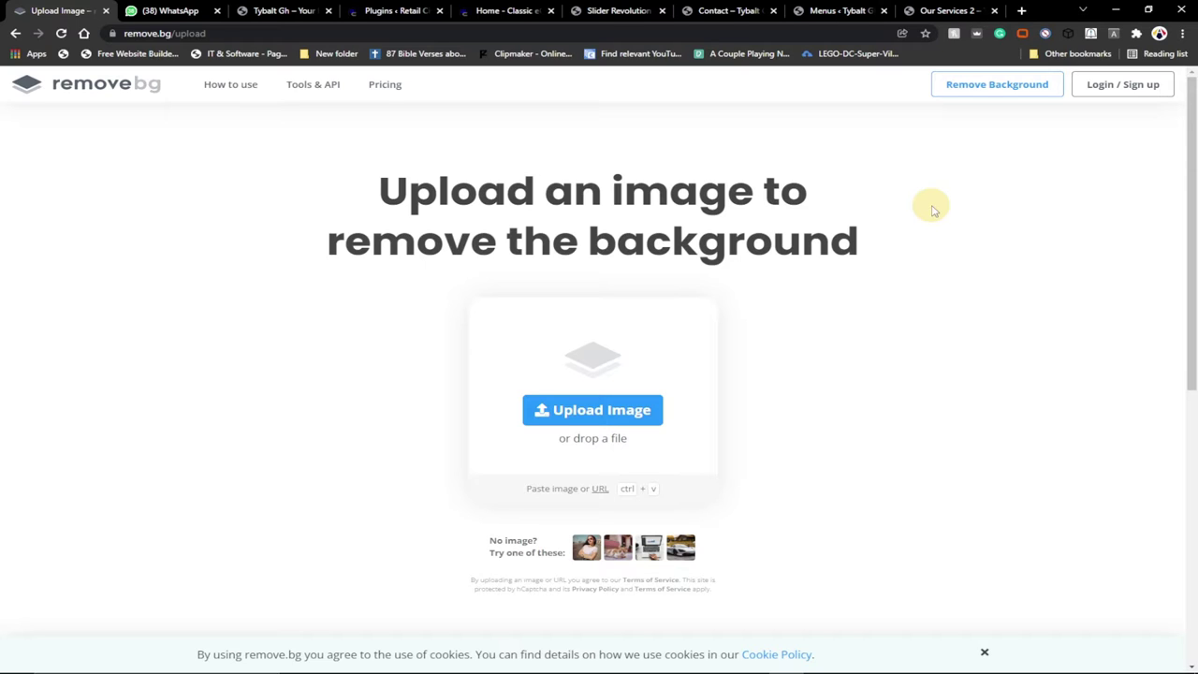
# Step: Upload the Desktop portrait of the man in glasses to remove.bg
pyautogui.scroll(-3, 936, 256)
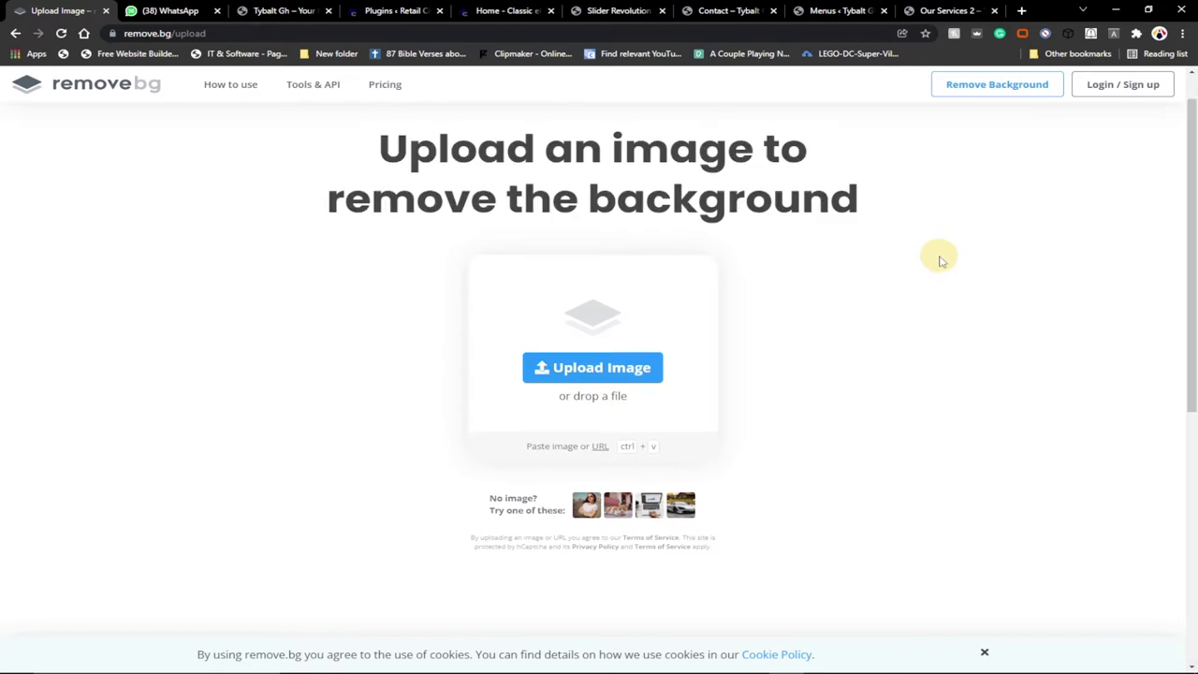
pyautogui.scroll(3, 936, 258)
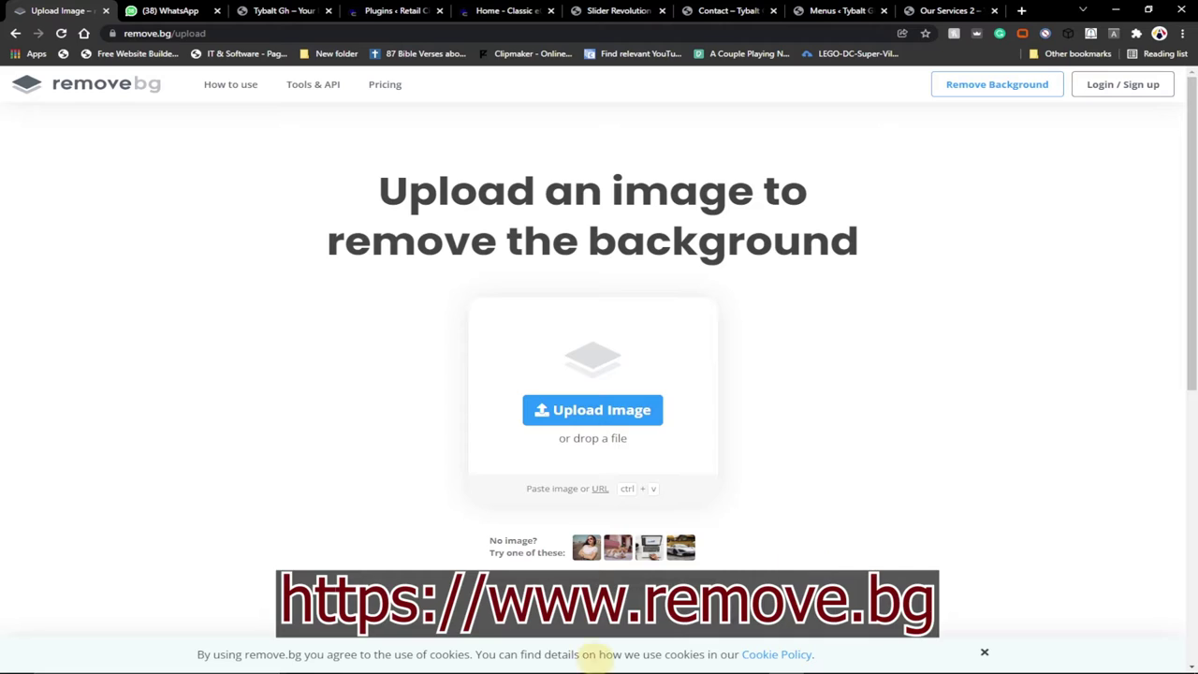
pyautogui.click(590, 417)
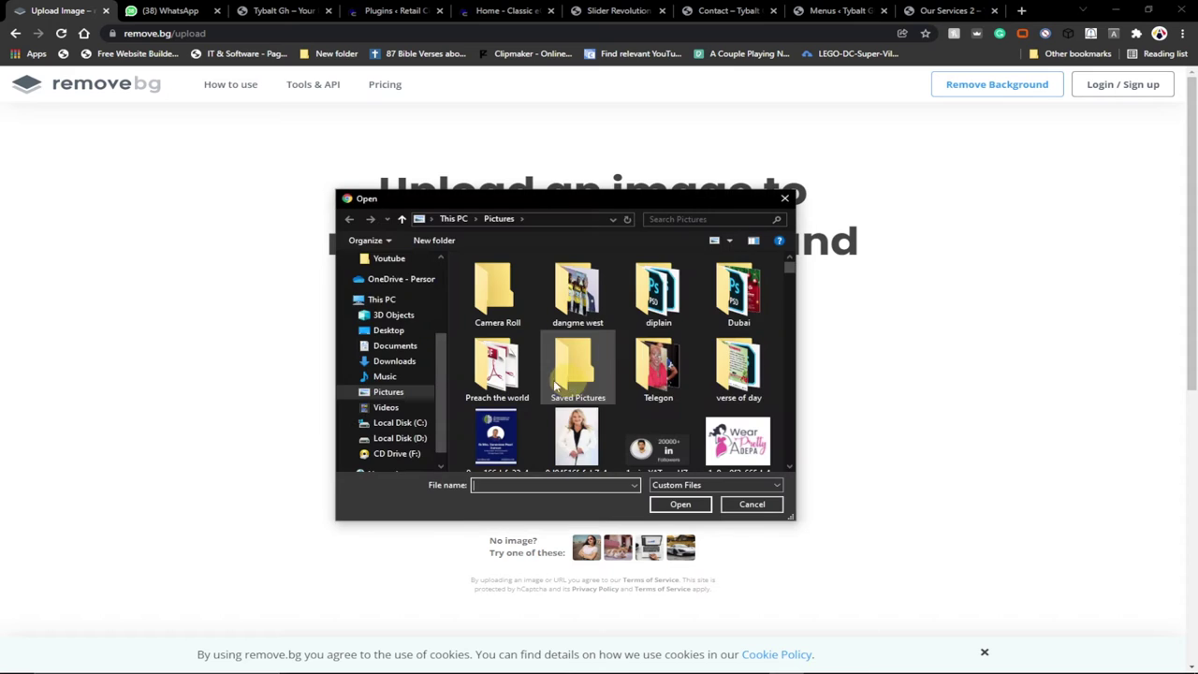
pyautogui.moveTo(791, 278); pyautogui.dragTo(783, 246)
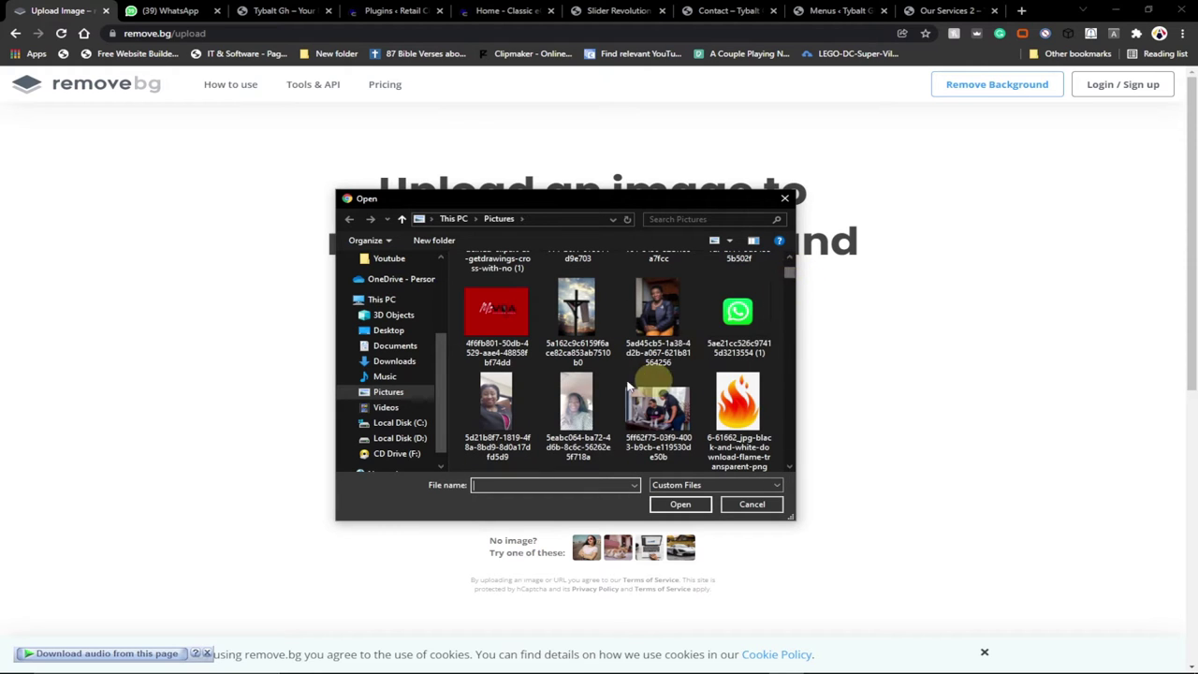
pyautogui.click(417, 333)
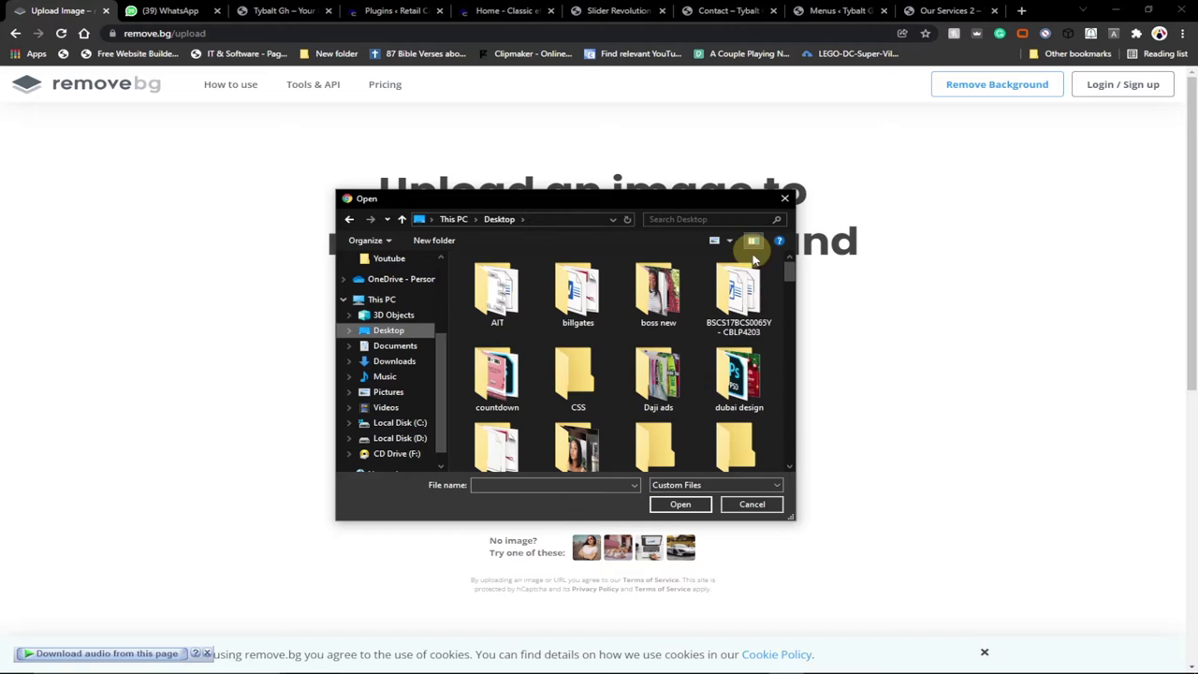
pyautogui.moveTo(784, 266); pyautogui.dragTo(784, 383)
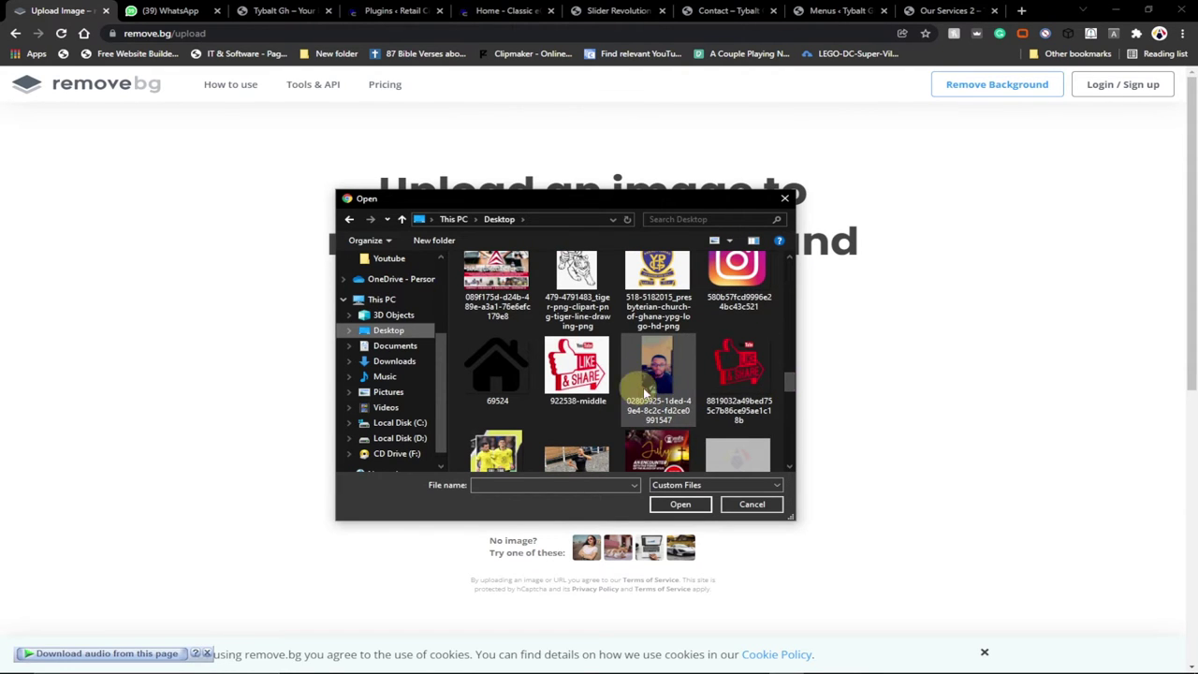
pyautogui.doubleClick(661, 381)
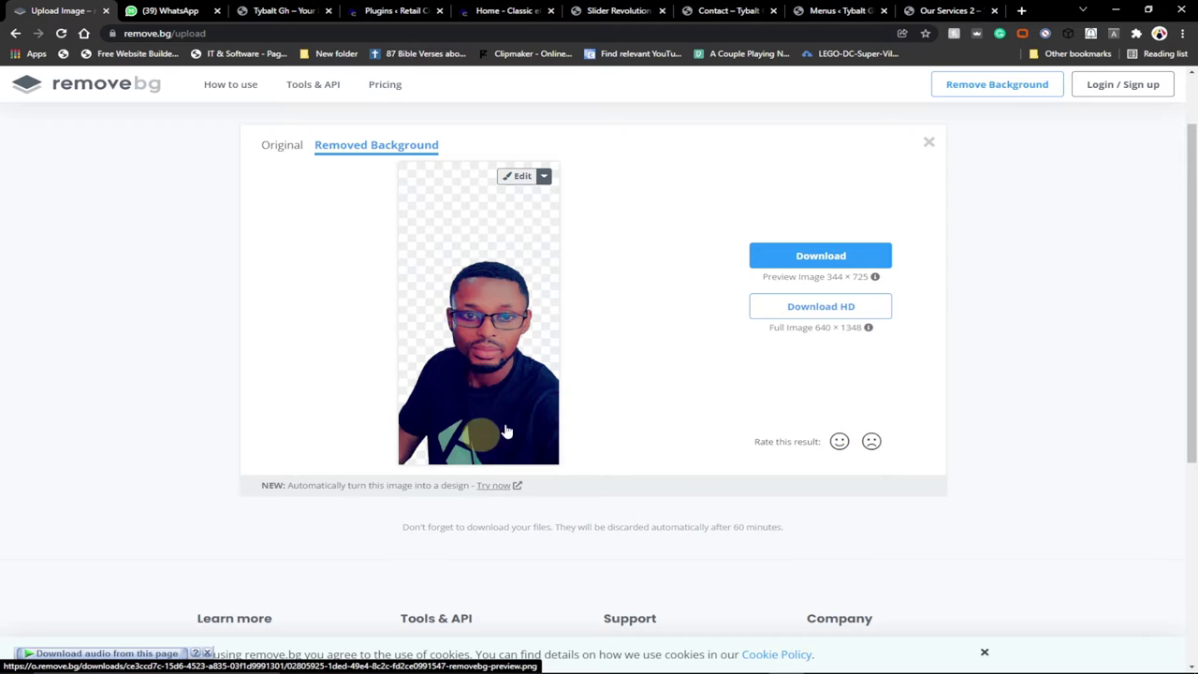
# Step: Download the cut-out PNG and open it from the Downloads folder in Photoshop
pyautogui.click(815, 258)
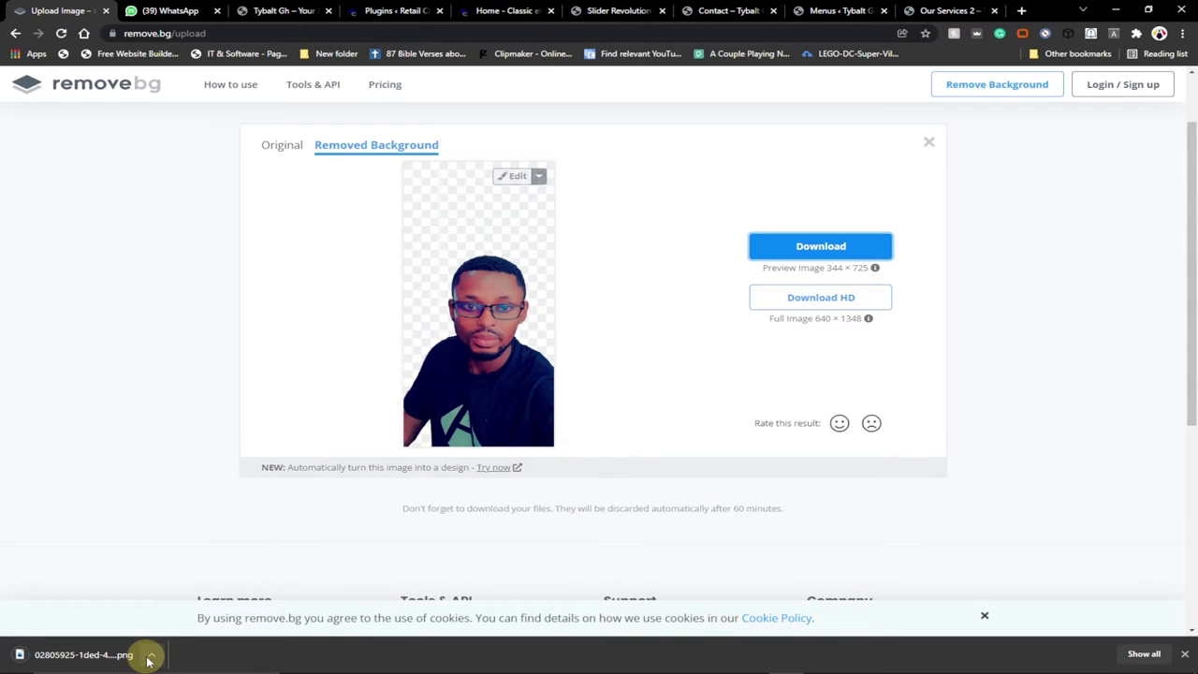
pyautogui.click(150, 655)
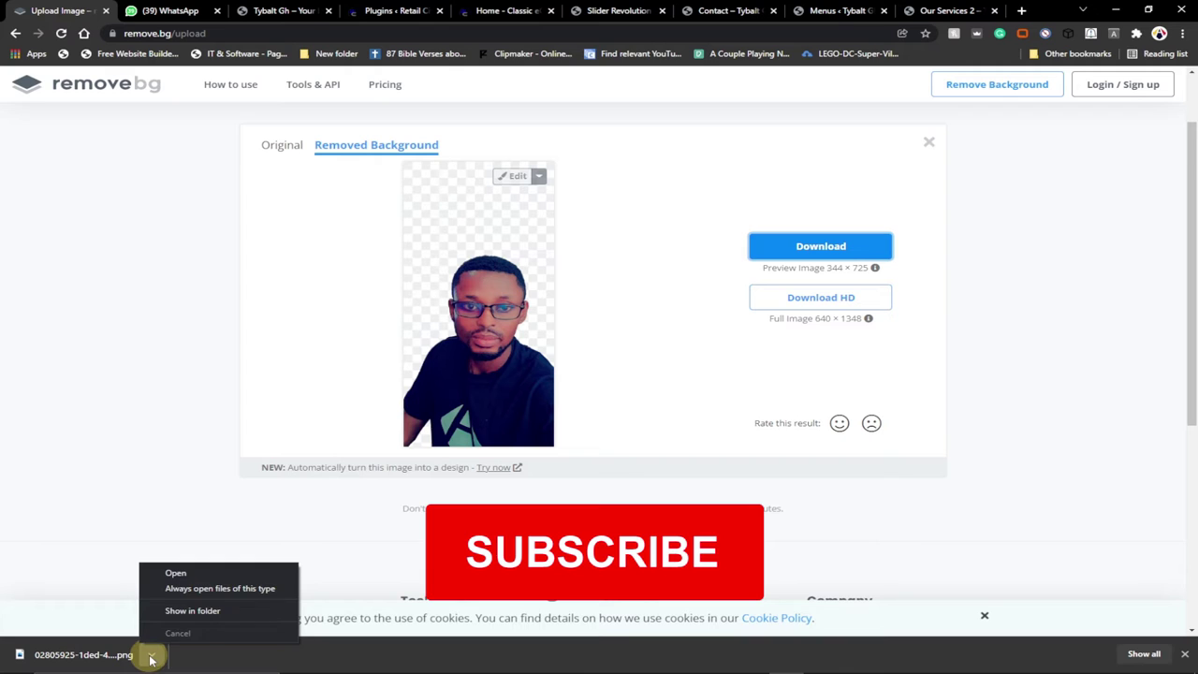
pyautogui.click(173, 609)
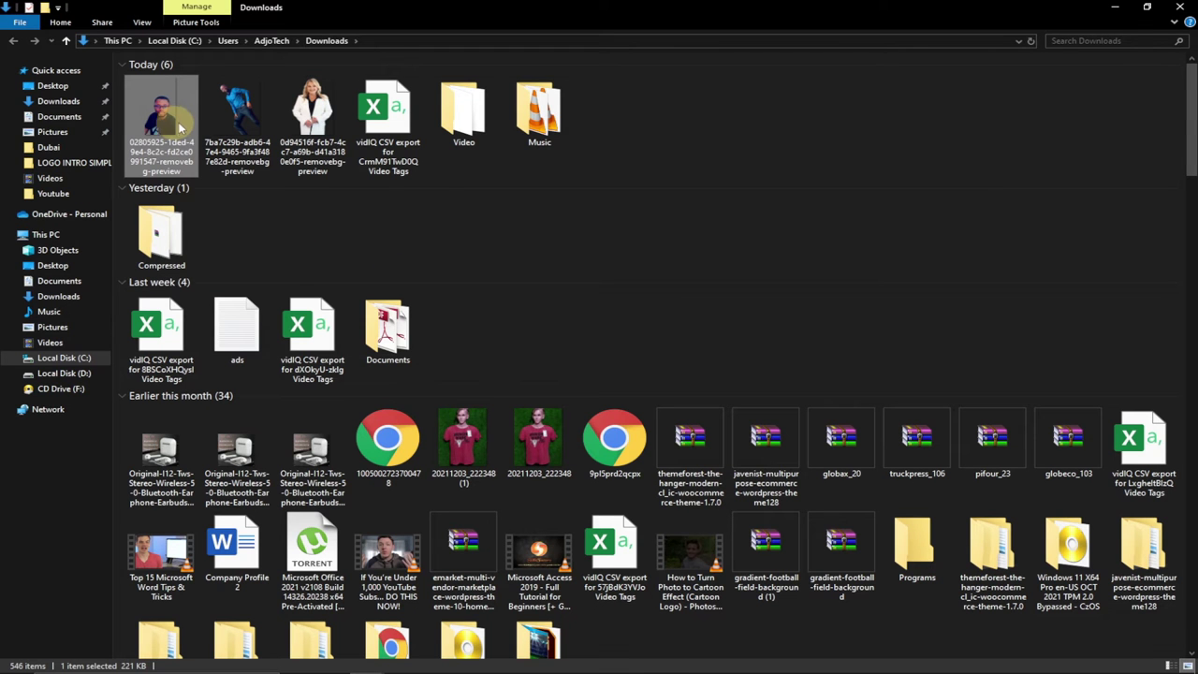
pyautogui.moveTo(171, 126); pyautogui.dragTo(870, 29)
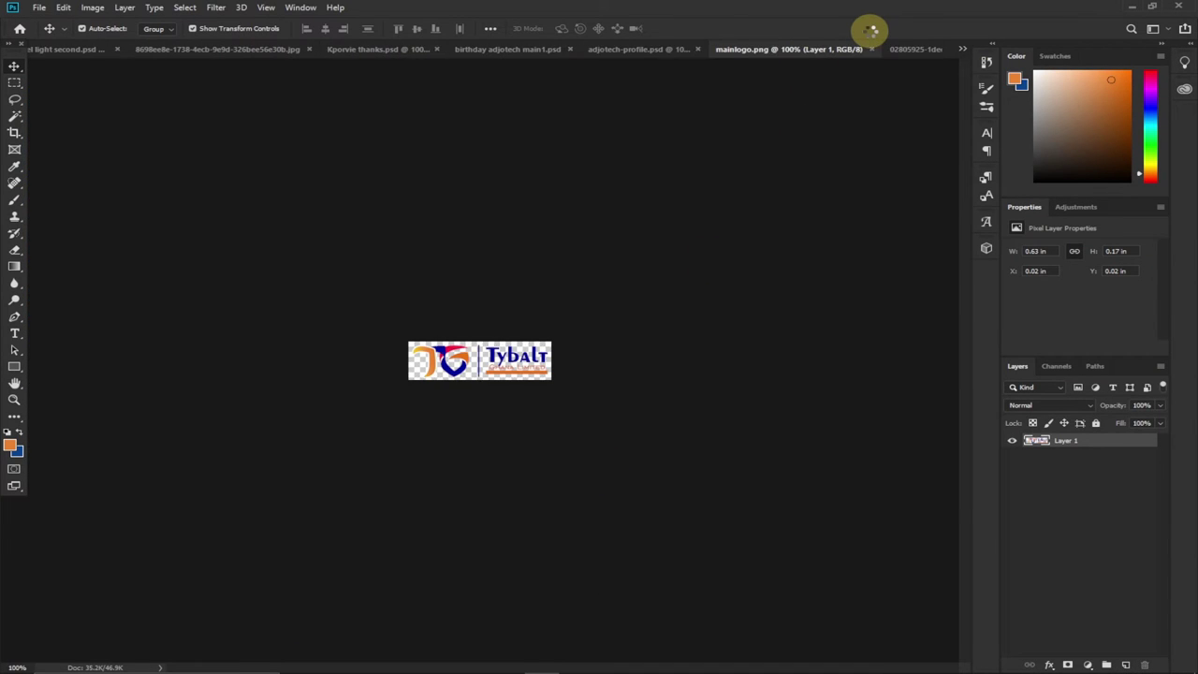
# Step: Draw a rectangle covering the whole canvas and fill it orange
pyautogui.moveTo(538, 375); pyautogui.dragTo(515, 384)
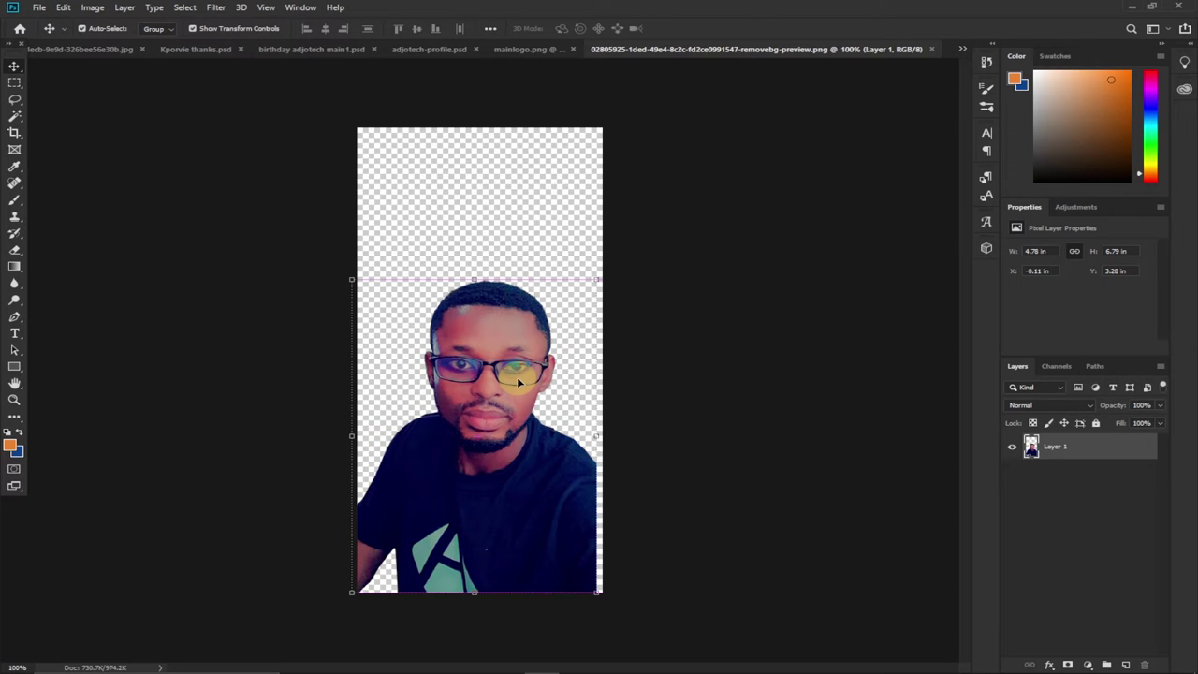
pyautogui.moveTo(19, 370); pyautogui.dragTo(58, 372)
pyautogui.moveTo(344, 110)
pyautogui.mouseDown()
pyautogui.moveTo(599, 508)
pyautogui.moveTo(627, 623)
pyautogui.mouseUp()
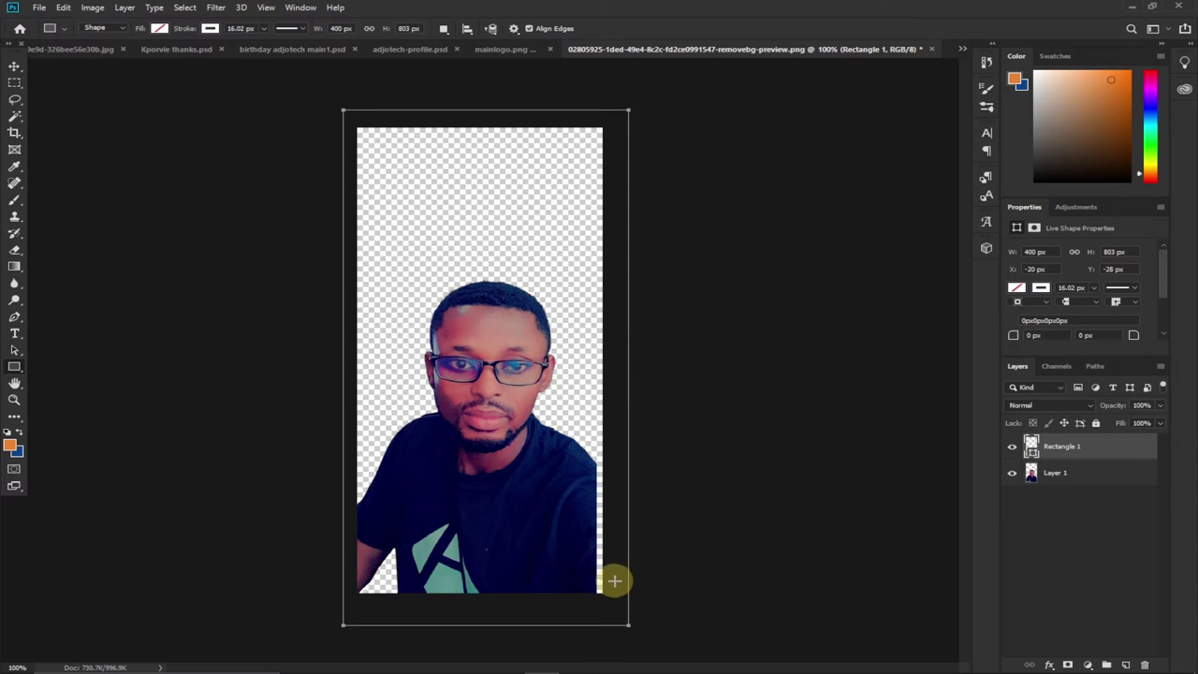
pyautogui.click(160, 28)
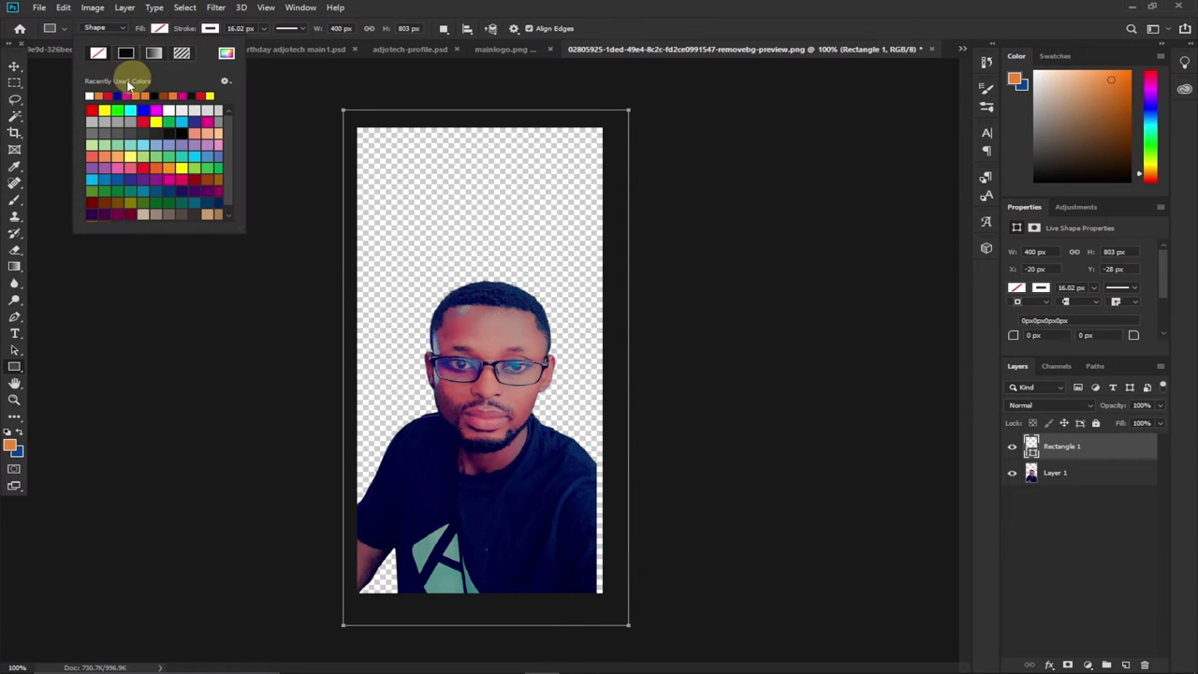
pyautogui.click(98, 94)
pyautogui.press('Return')
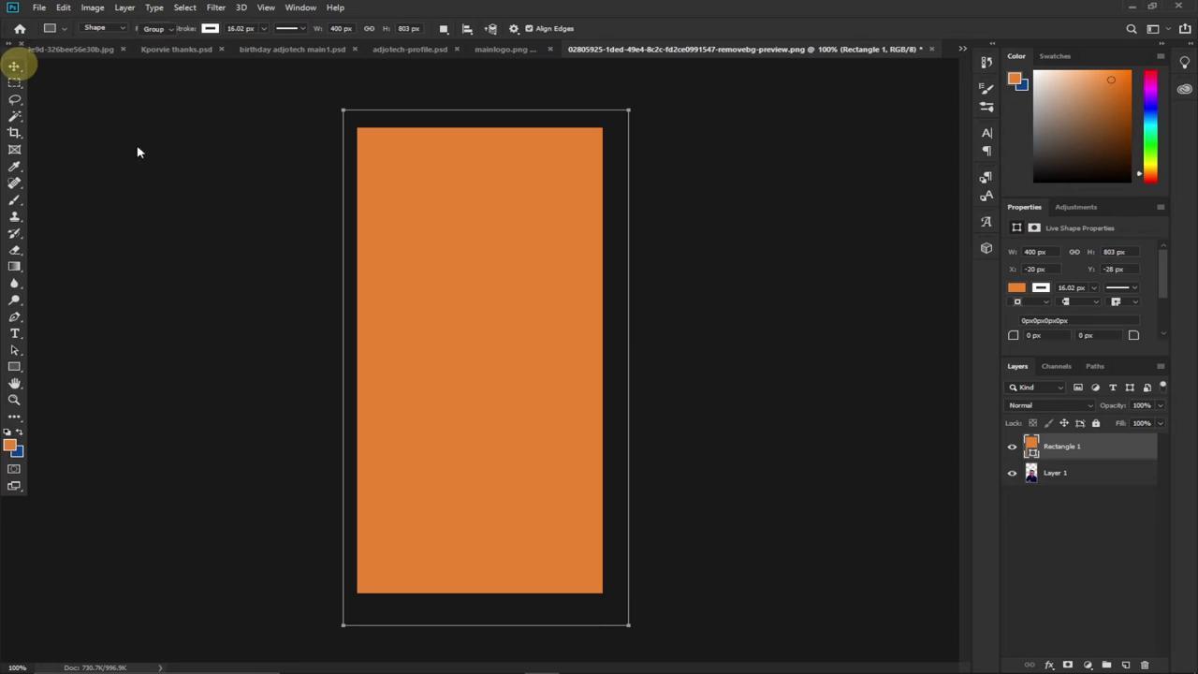
# Step: Place the orange rectangle layer below the portrait and reposition the portrait over it
pyautogui.press('v')
pyautogui.moveTo(1105, 446); pyautogui.dragTo(1106, 482)
pyautogui.moveTo(510, 444)
pyautogui.mouseDown()
pyautogui.moveTo(501, 379)
pyautogui.moveTo(511, 427)
pyautogui.moveTo(496, 434)
pyautogui.moveTo(509, 459)
pyautogui.moveTo(521, 455)
pyautogui.mouseUp()
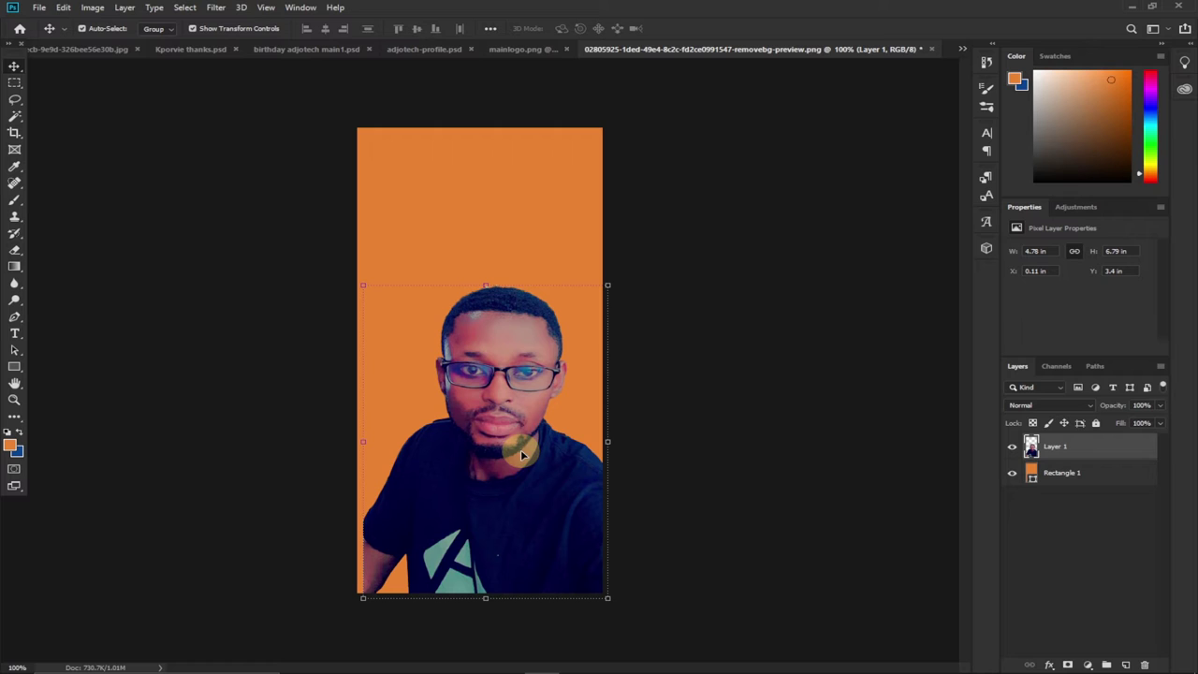
pyautogui.moveTo(547, 655)
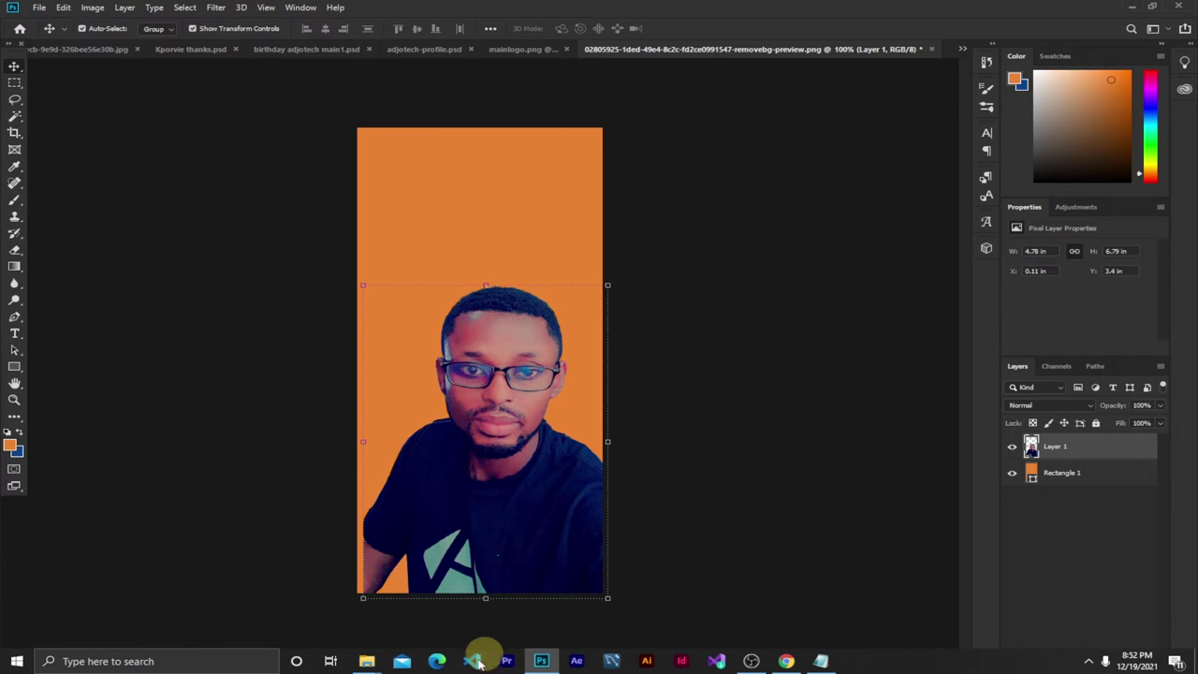
# Step: Open the blue-shirt balcony portrait from the Pictures folder in Photos
pyautogui.moveTo(366, 660)
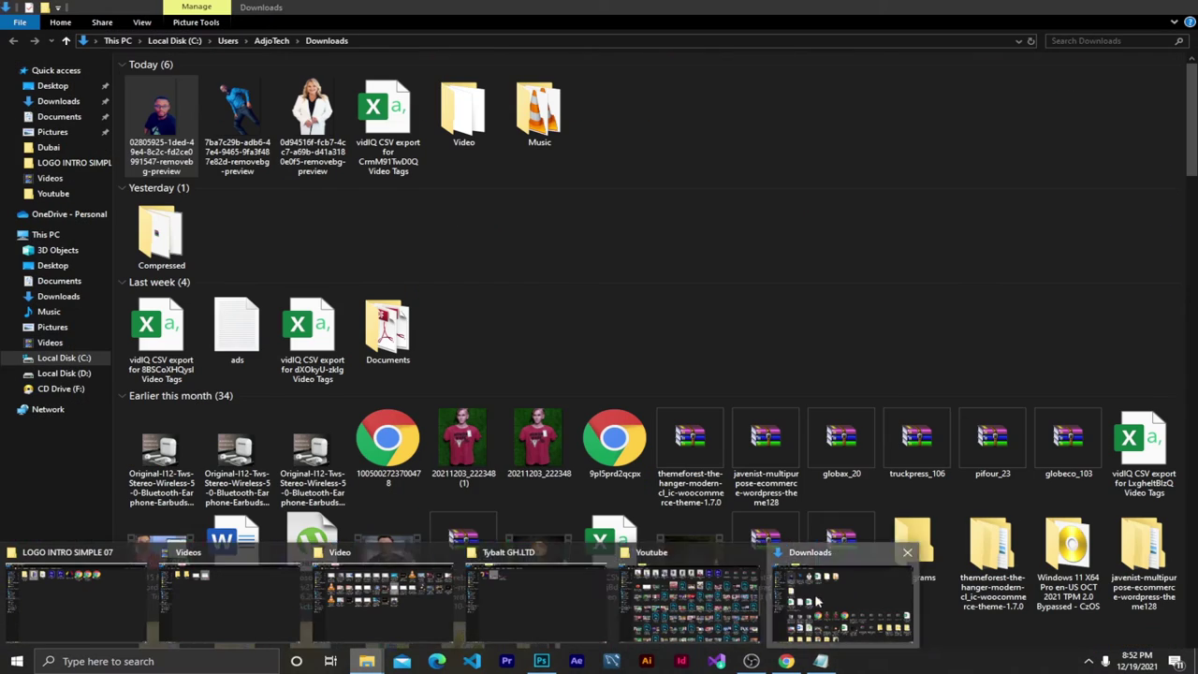
pyautogui.click(824, 604)
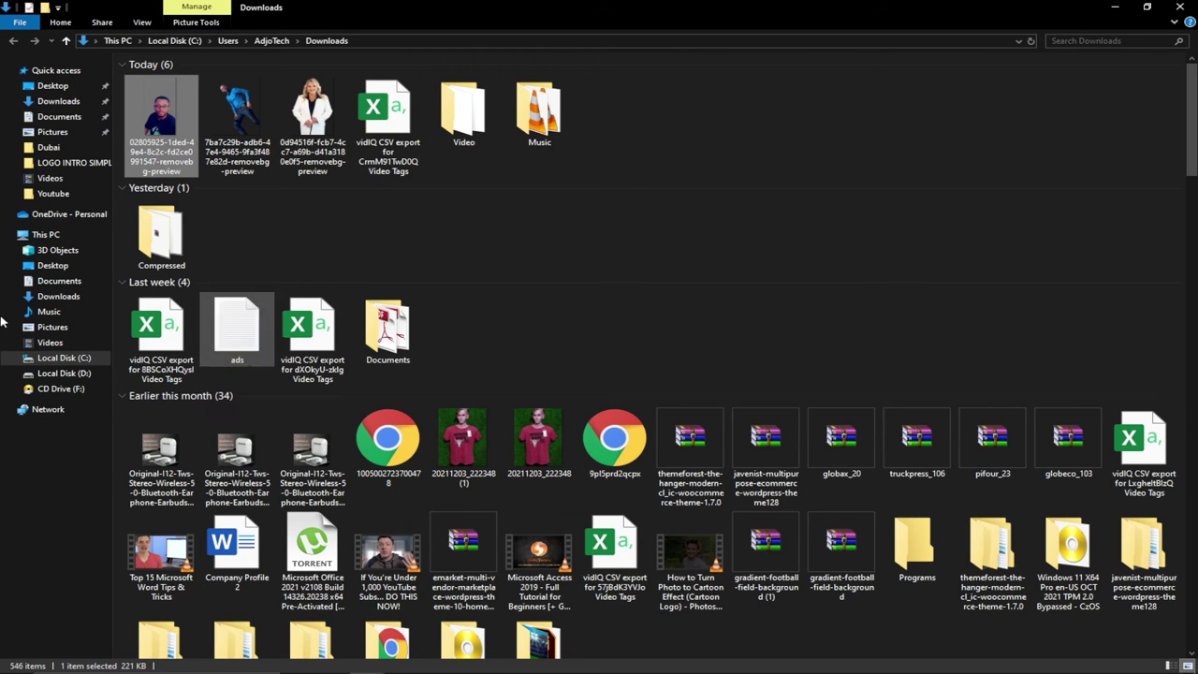
pyautogui.click(66, 326)
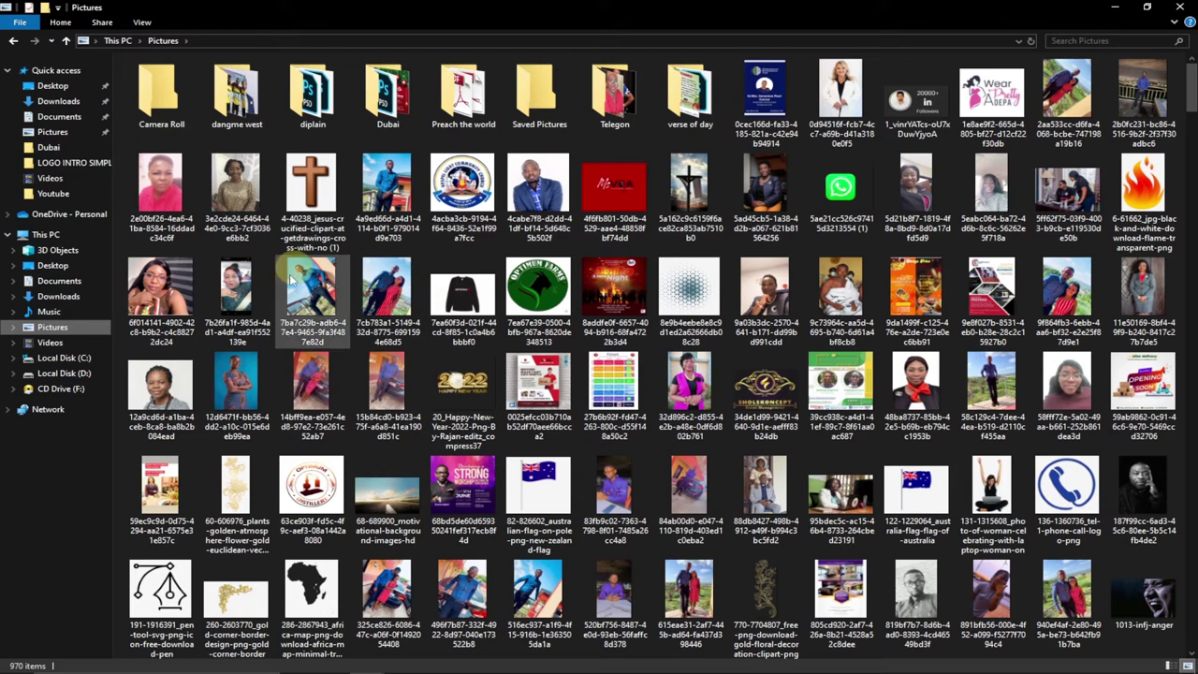
pyautogui.click(389, 191)
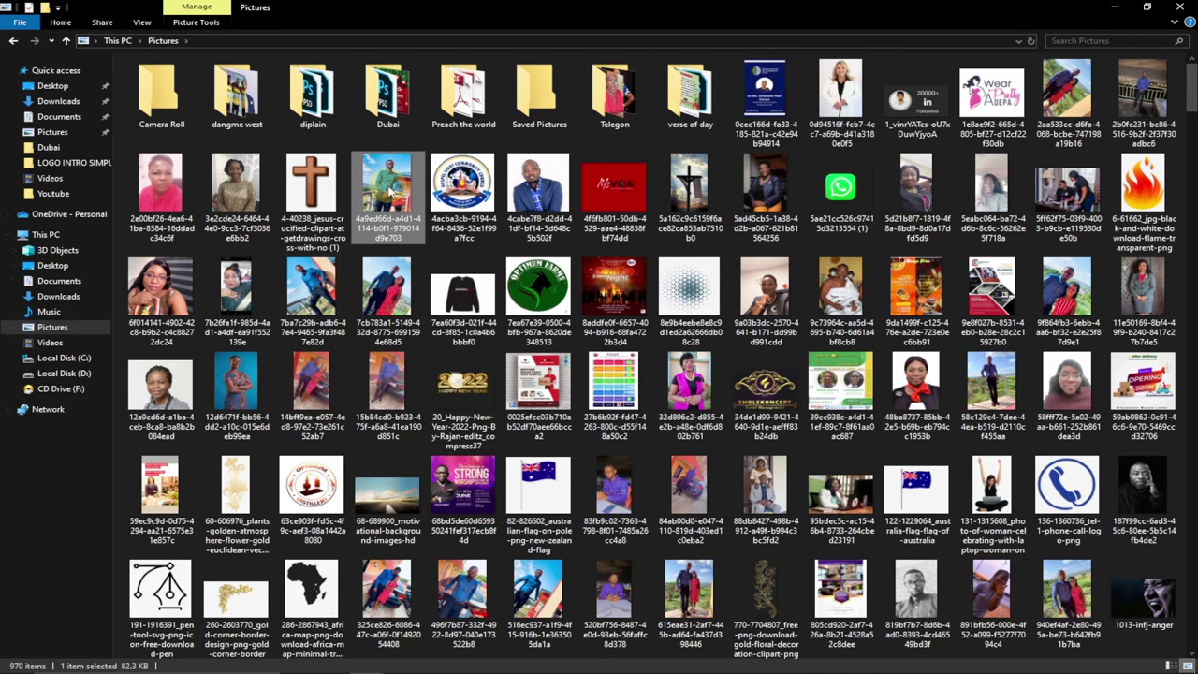
pyautogui.doubleClick(390, 191)
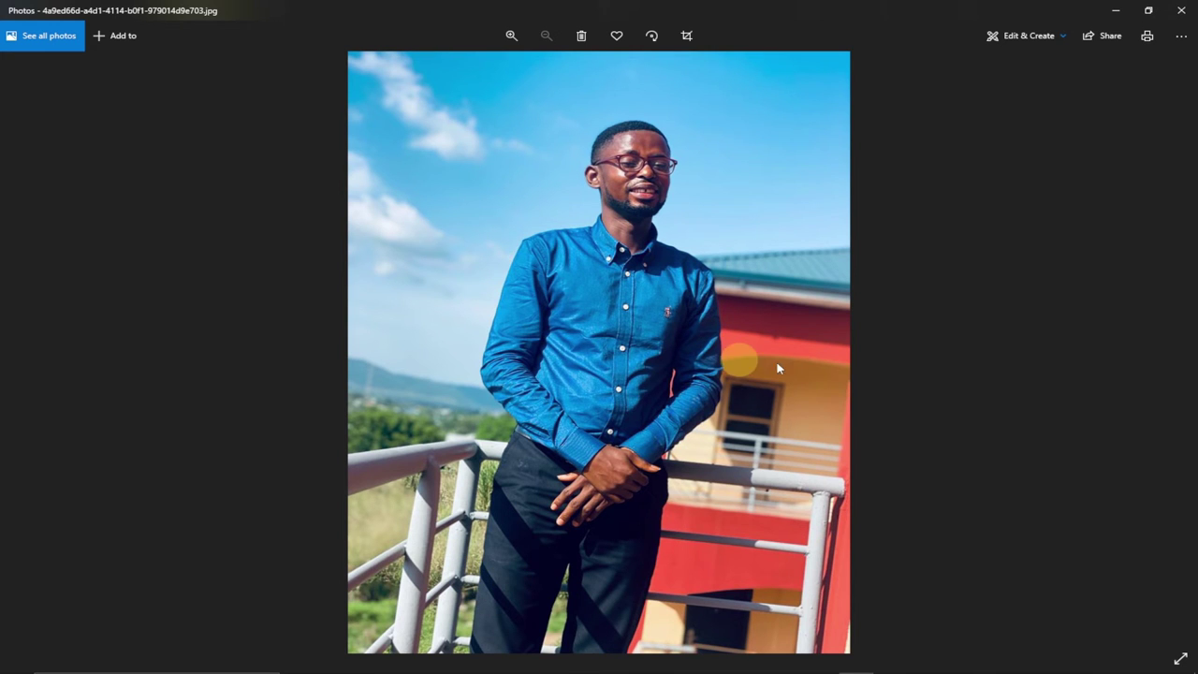
pyautogui.click(1186, 13)
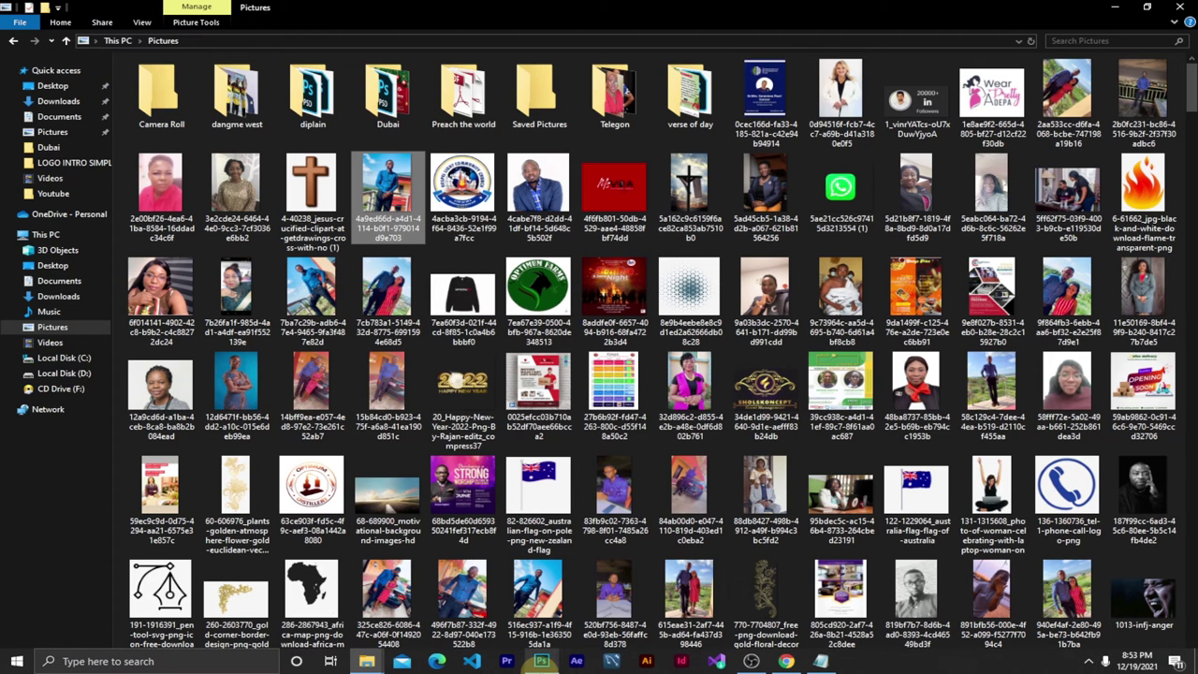
# Step: Download the first cut-out again and close its result card in remove.bg
pyautogui.click(786, 661)
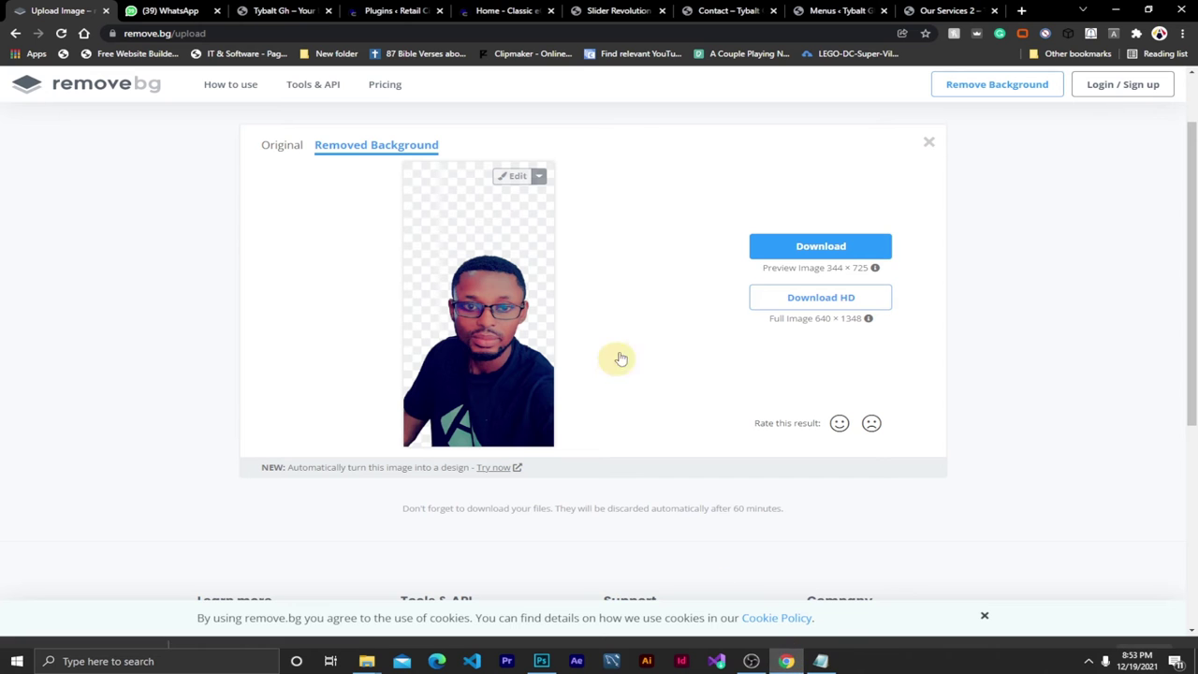
pyautogui.click(805, 246)
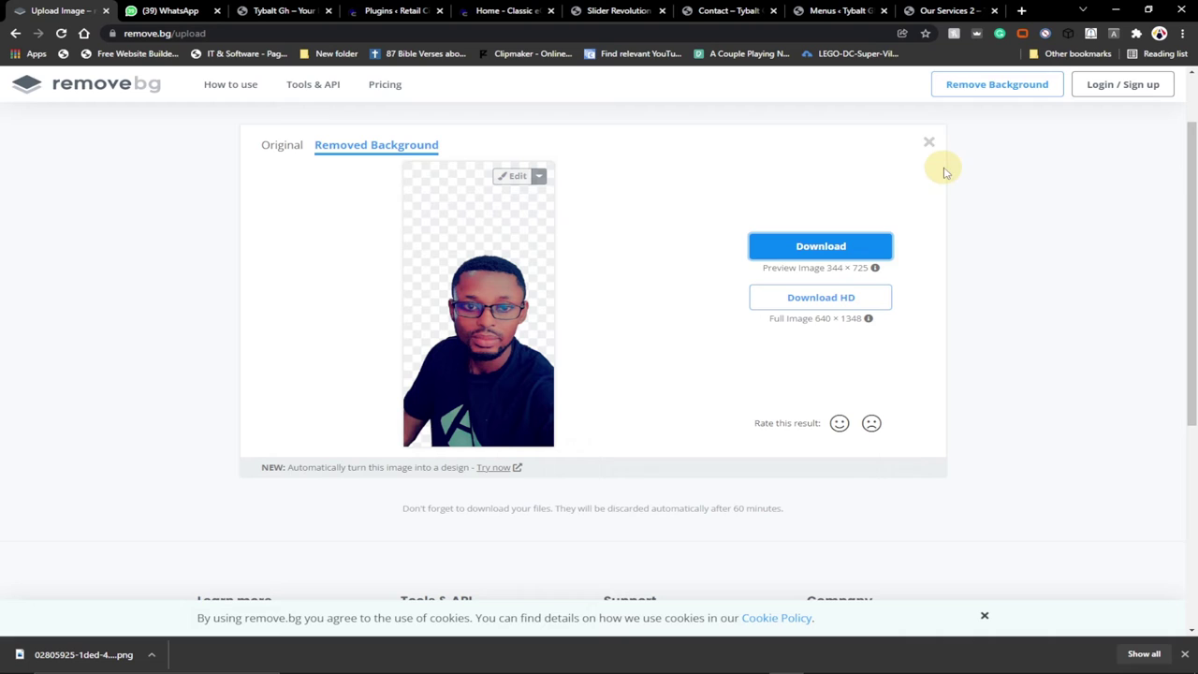
pyautogui.click(930, 141)
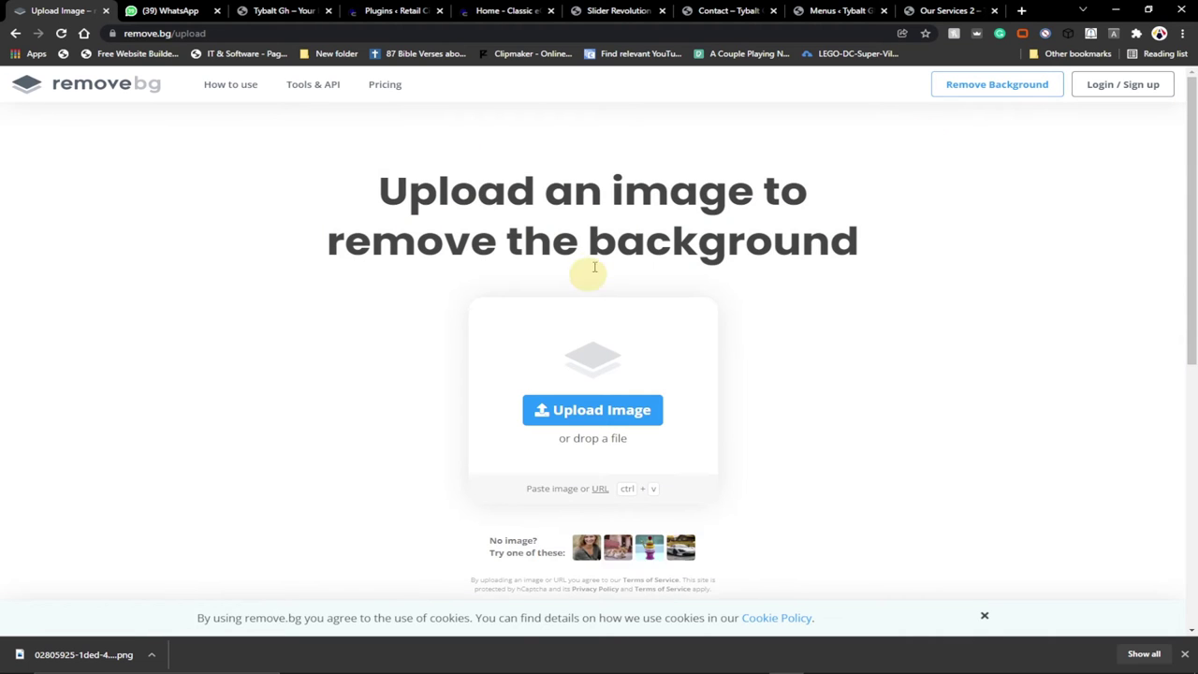
# Step: Bring the File Explorer Pictures folder window back to the front
pyautogui.scroll(-1, 863, 329)
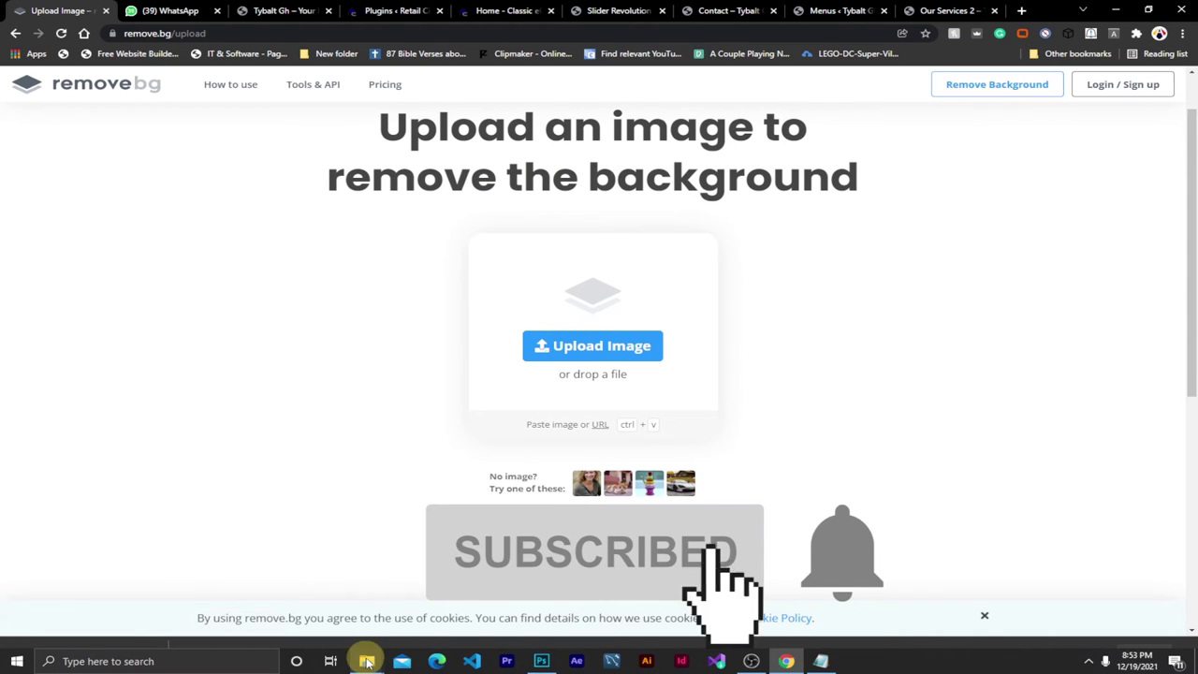
pyautogui.moveTo(366, 661)
pyautogui.click(834, 594)
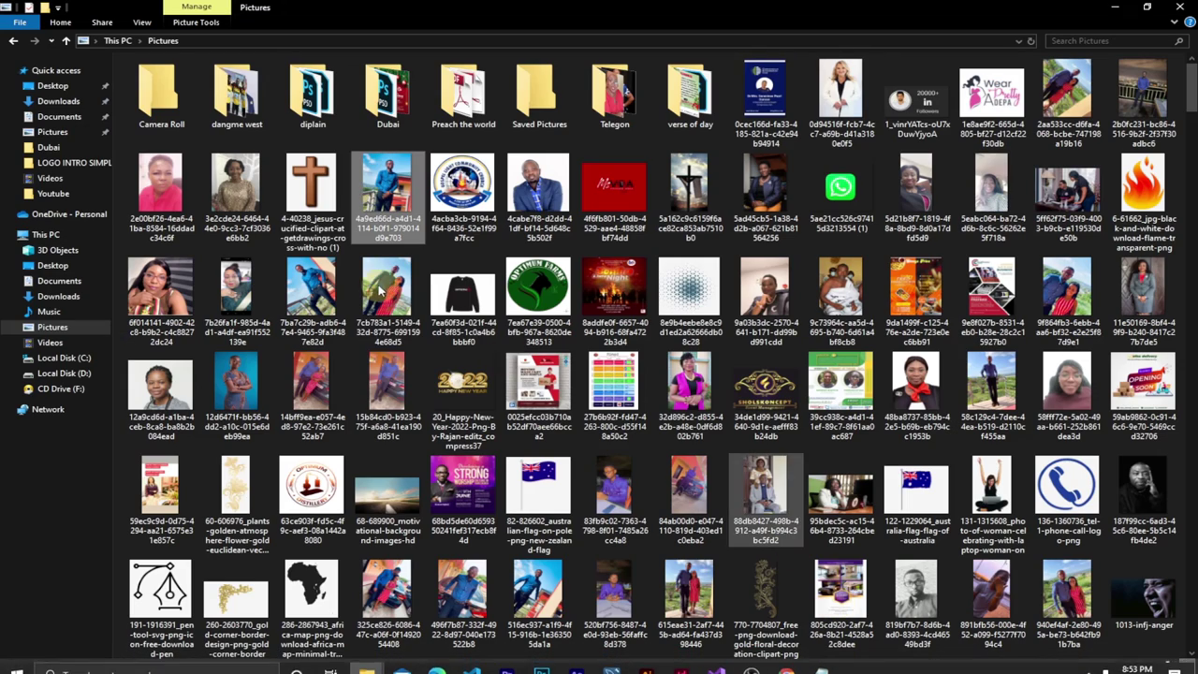
# Step: Drop the blue-shirt photo from Pictures onto remove.bg's upload area
pyautogui.moveTo(401, 191); pyautogui.dragTo(622, 345)
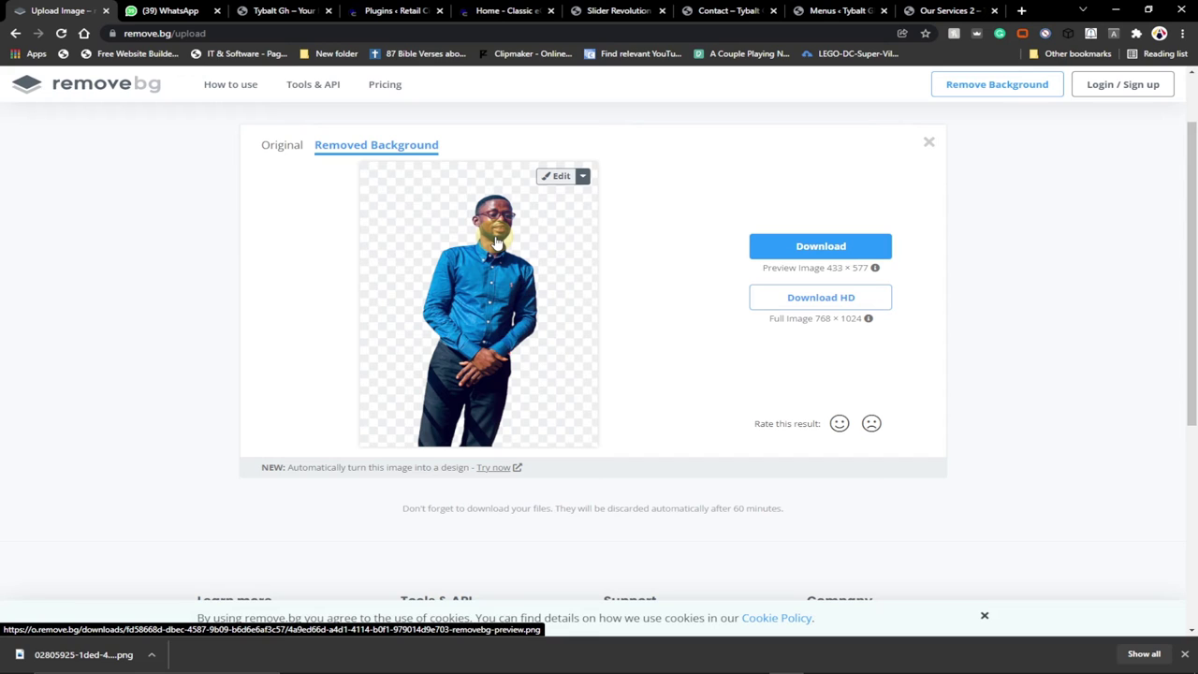
# Step: Download the blue-shirt cut-out PNG and open it in Photoshop from the download bar
pyautogui.click(791, 245)
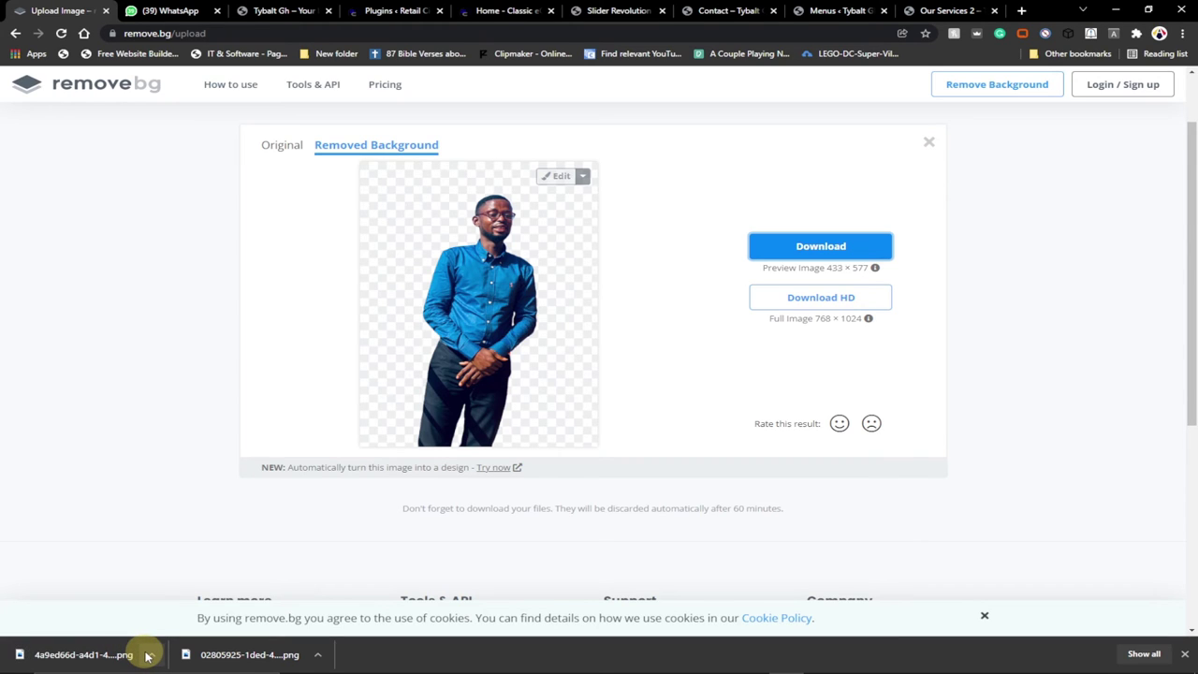
pyautogui.click(147, 657)
pyautogui.click(182, 609)
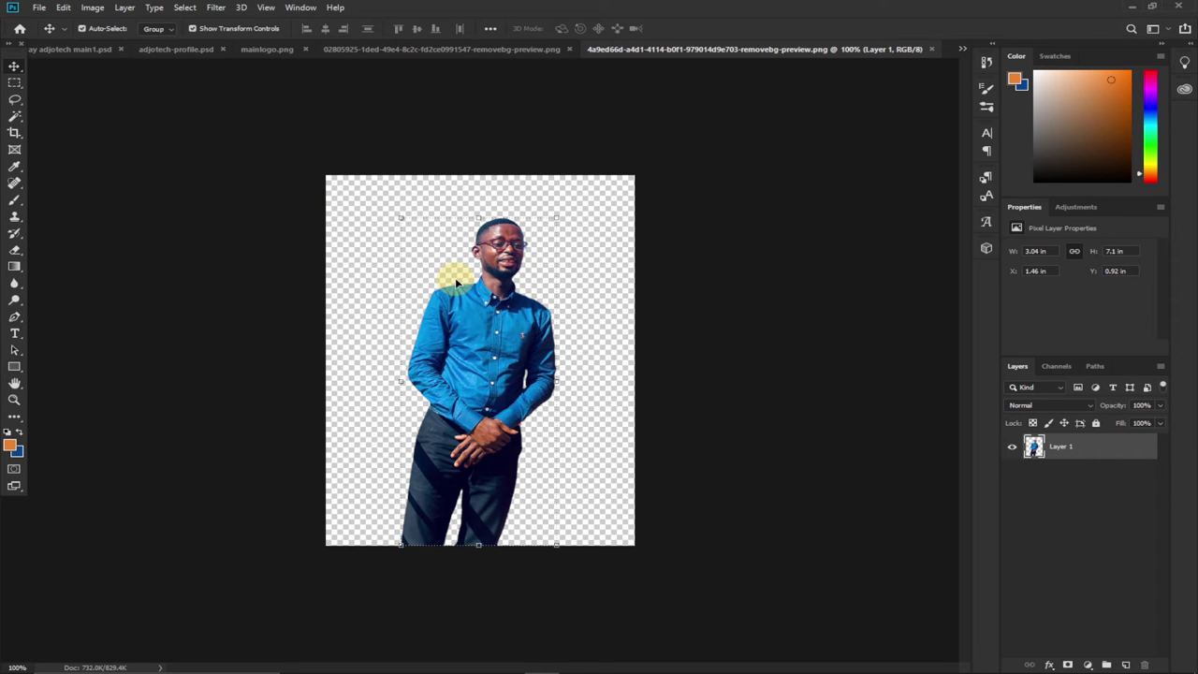
# Step: Draw a rectangle covering the canvas and fill it solid black
pyautogui.moveTo(468, 352); pyautogui.dragTo(469, 357)
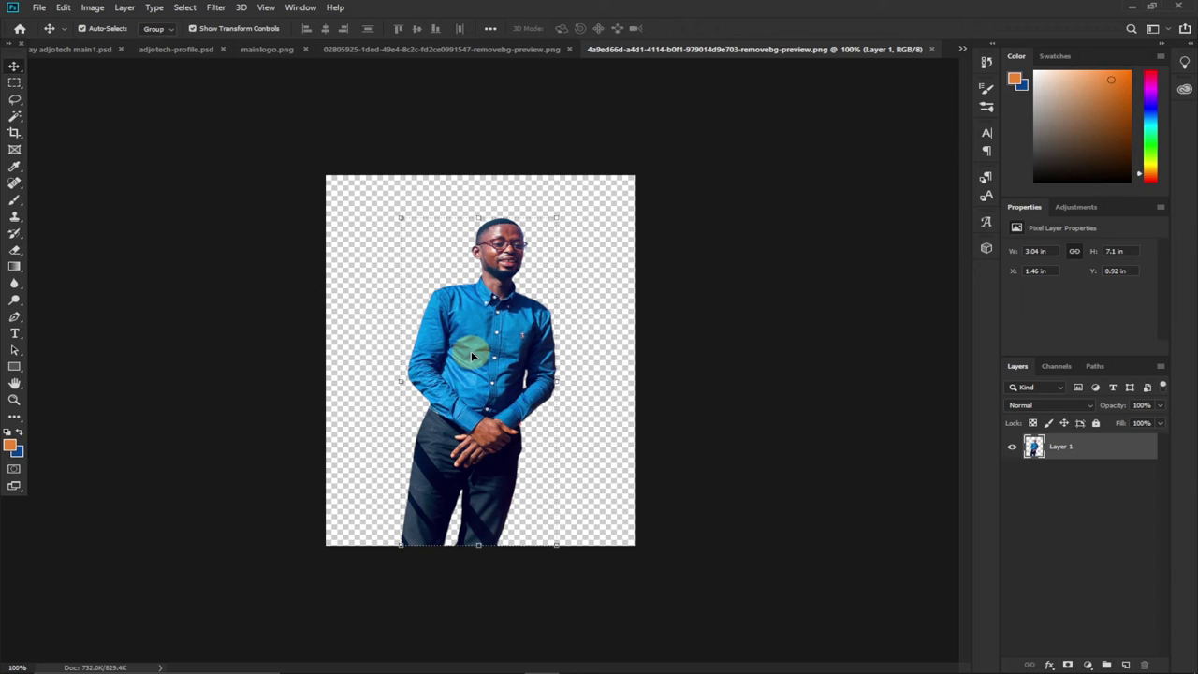
pyautogui.click(15, 369)
pyautogui.click(75, 365)
pyautogui.moveTo(314, 160); pyautogui.dragTo(511, 445)
pyautogui.moveTo(527, 489); pyautogui.dragTo(646, 566)
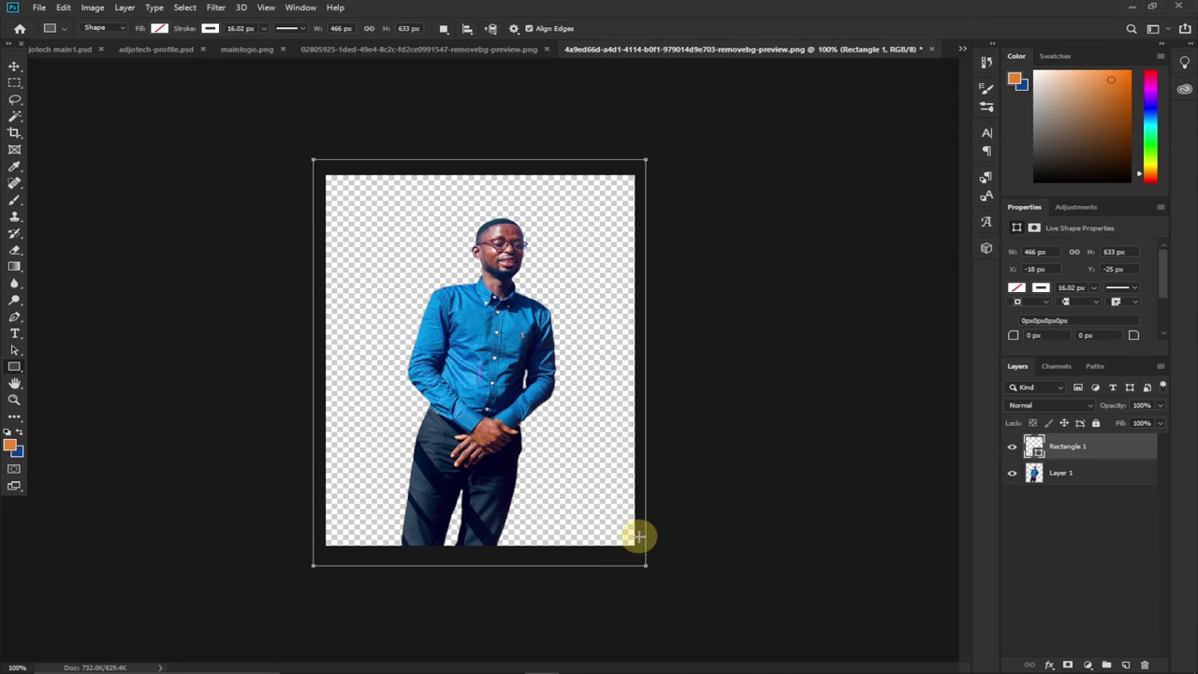
pyautogui.click(159, 28)
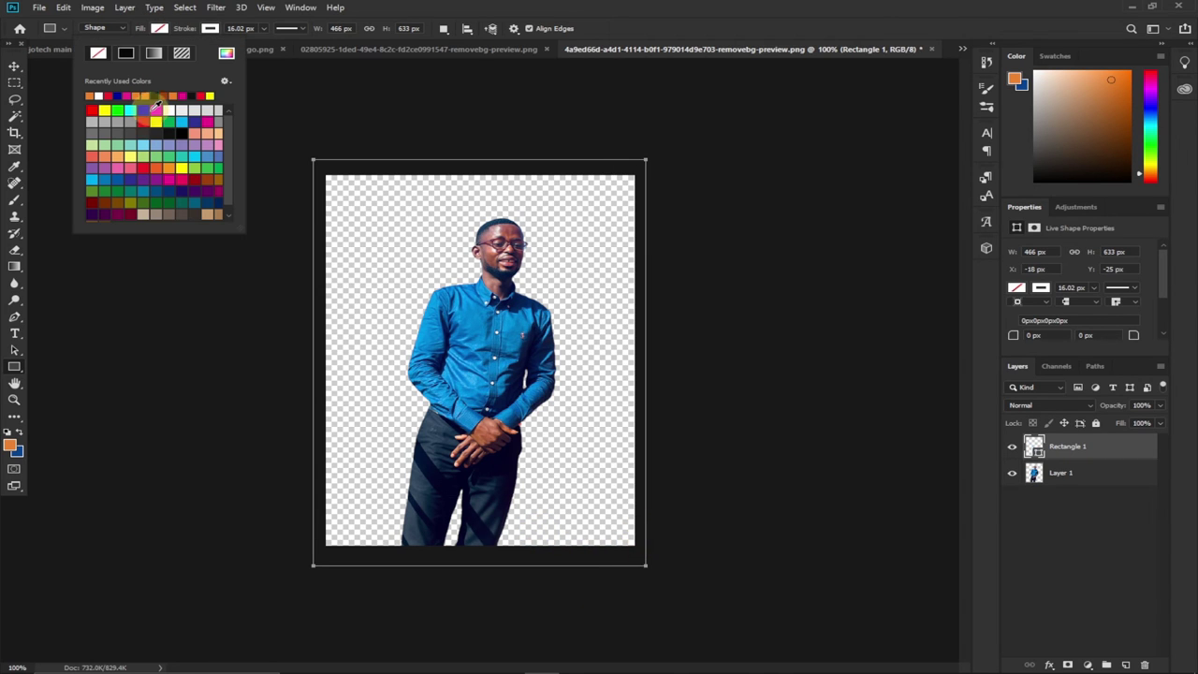
pyautogui.click(14, 66)
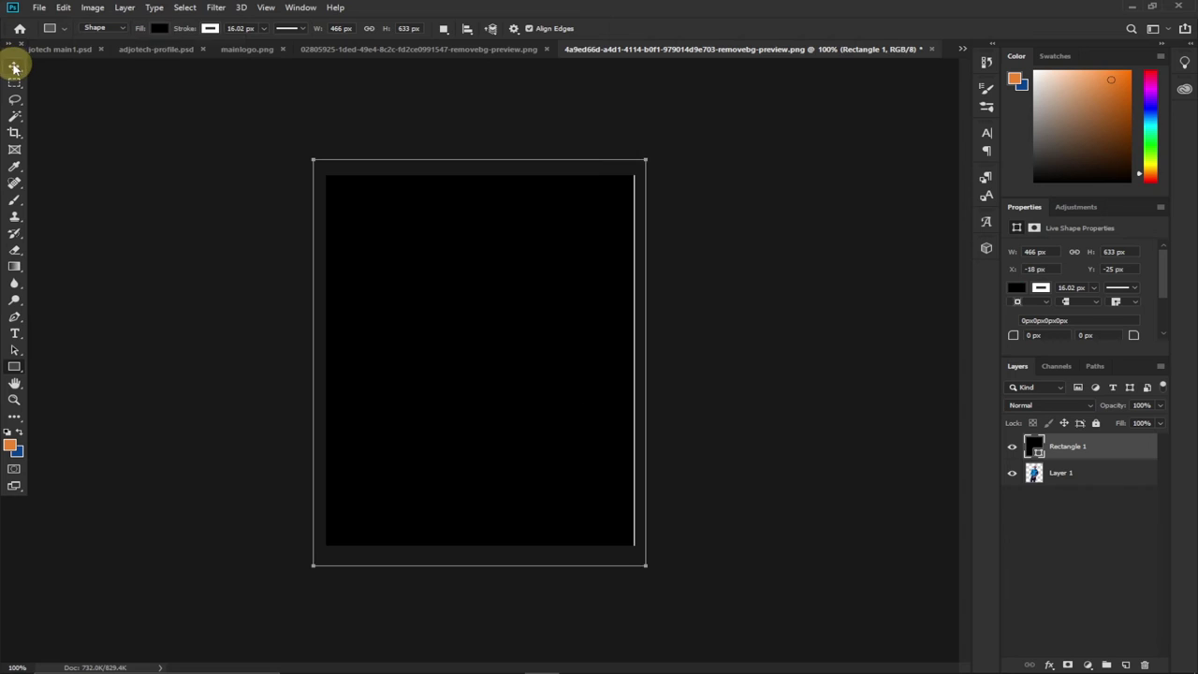
# Step: Place the black rectangle below the man's layer, lower the man, and select the rectangle
pyautogui.moveTo(1108, 462); pyautogui.dragTo(1096, 473)
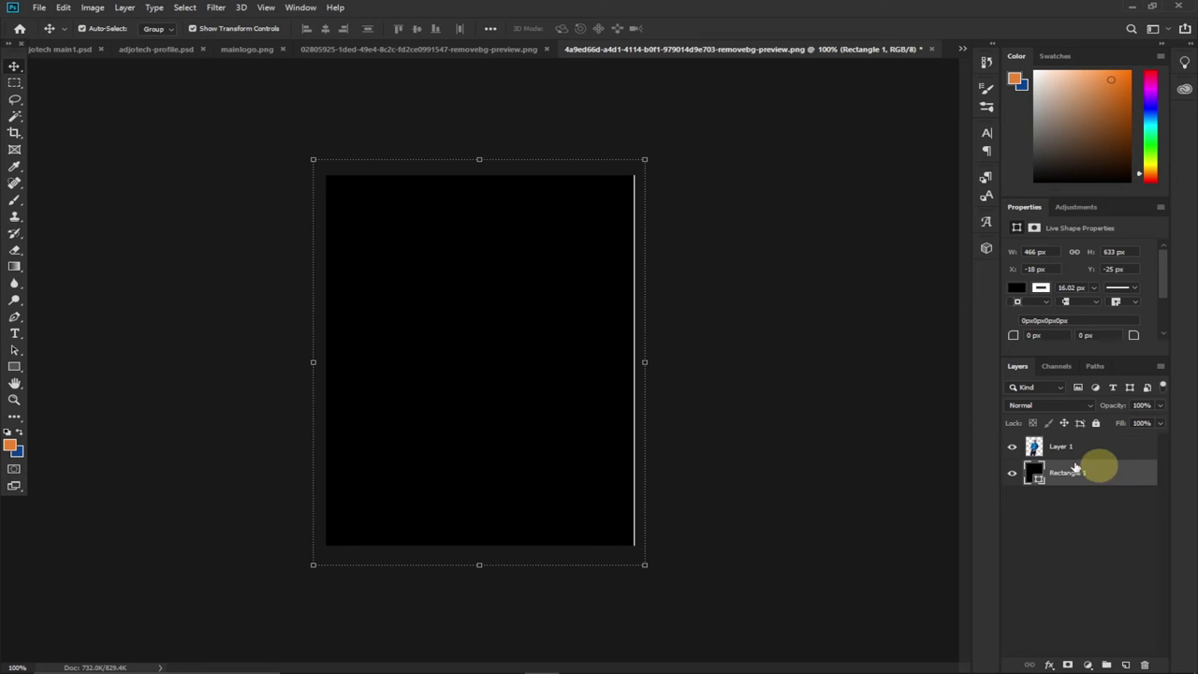
pyautogui.moveTo(461, 372); pyautogui.dragTo(488, 370)
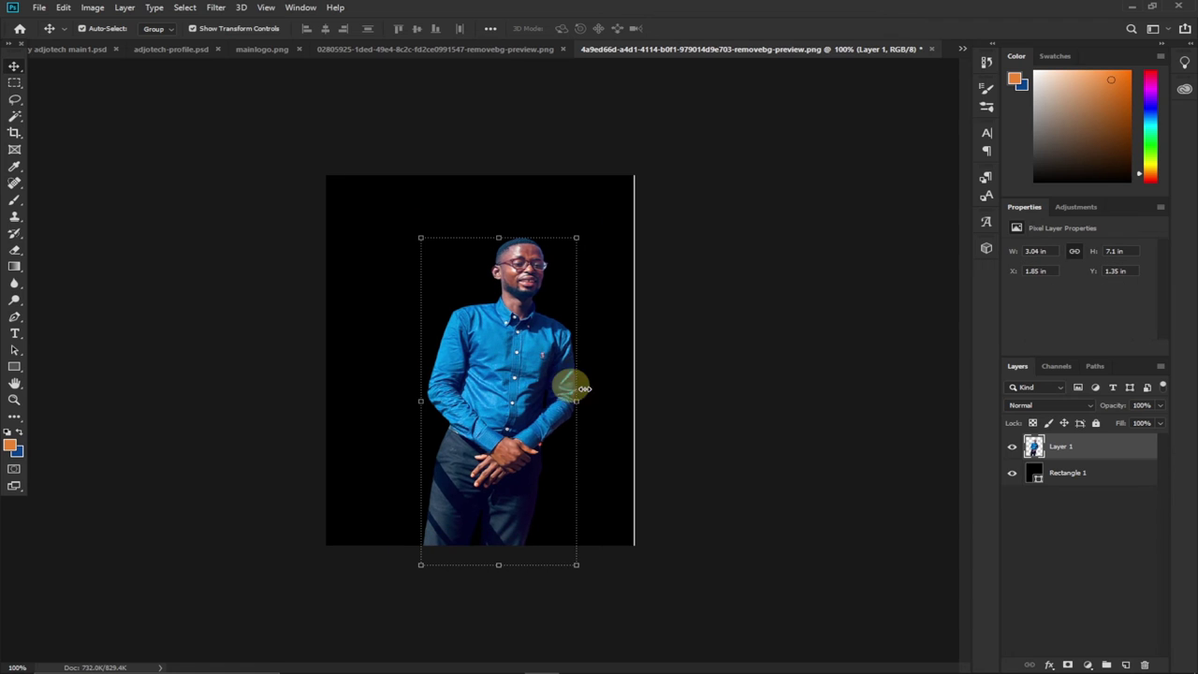
pyautogui.click(613, 393)
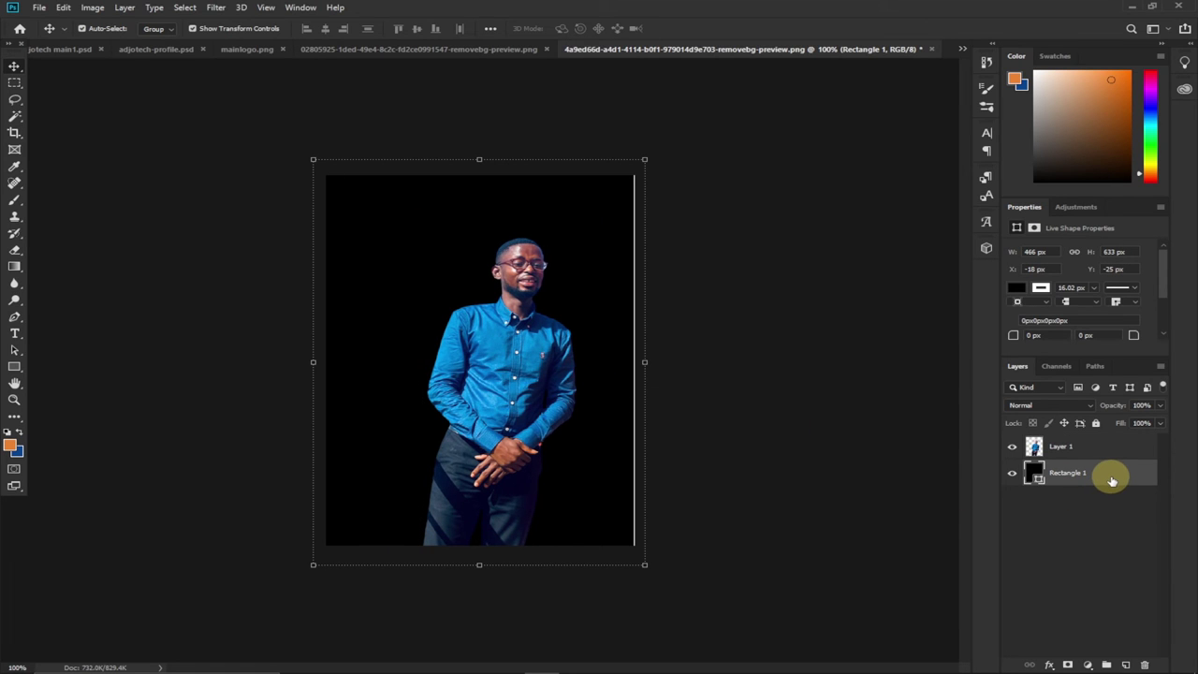
# Step: Give Rectangle 1 an efe8e7 Color Overlay and nudge the man slightly left
pyautogui.press('space')
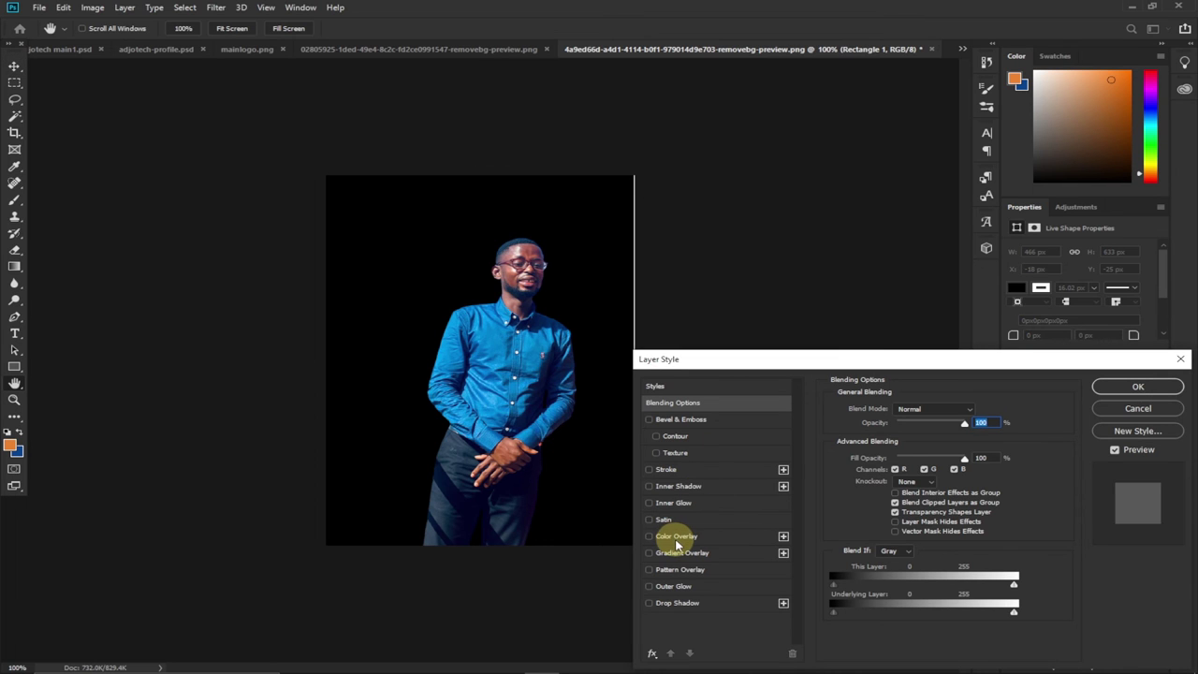
pyautogui.click(676, 537)
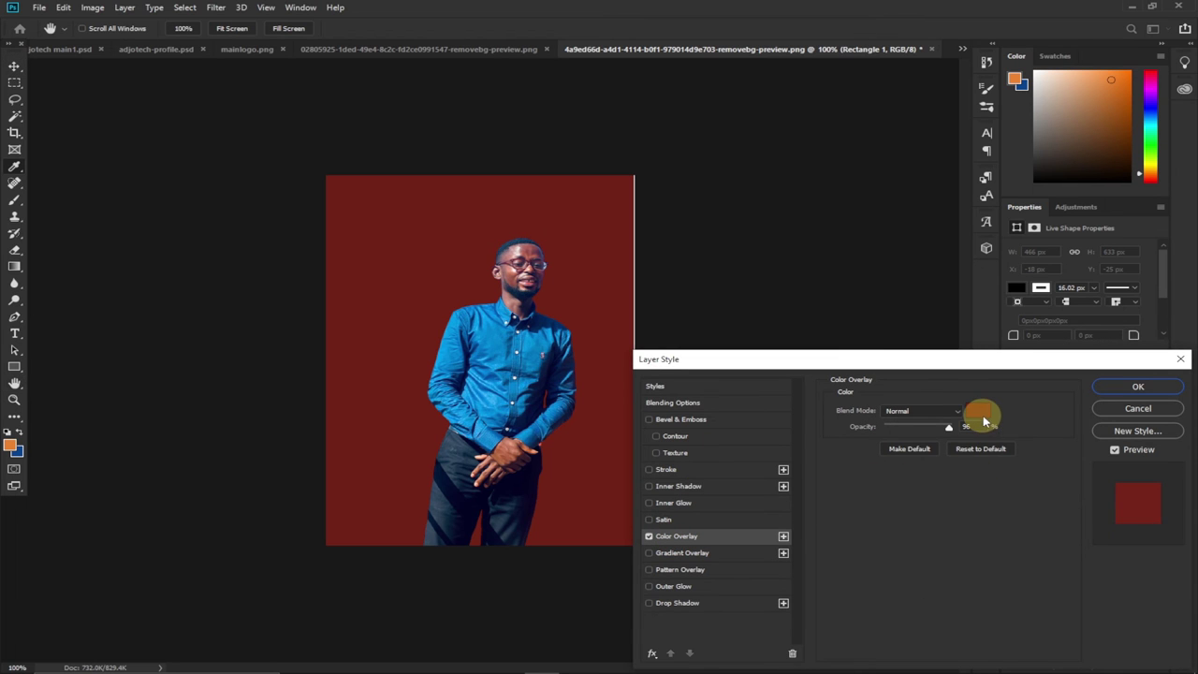
pyautogui.click(980, 417)
pyautogui.click(713, 436)
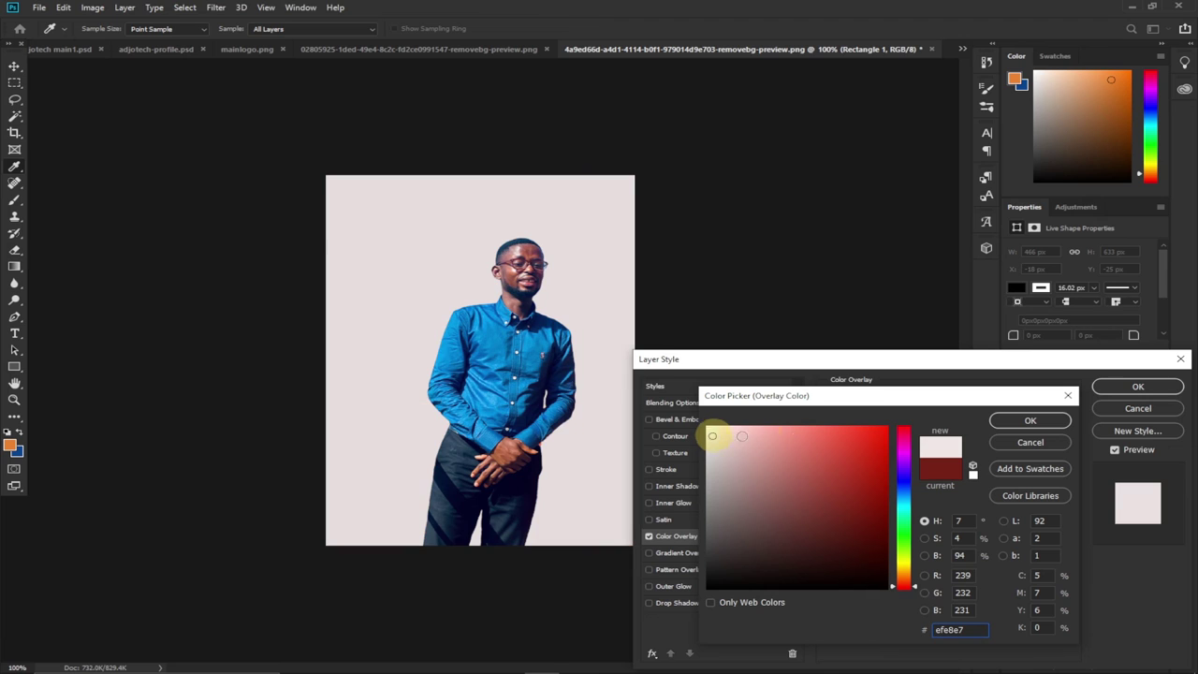
pyautogui.click(1030, 420)
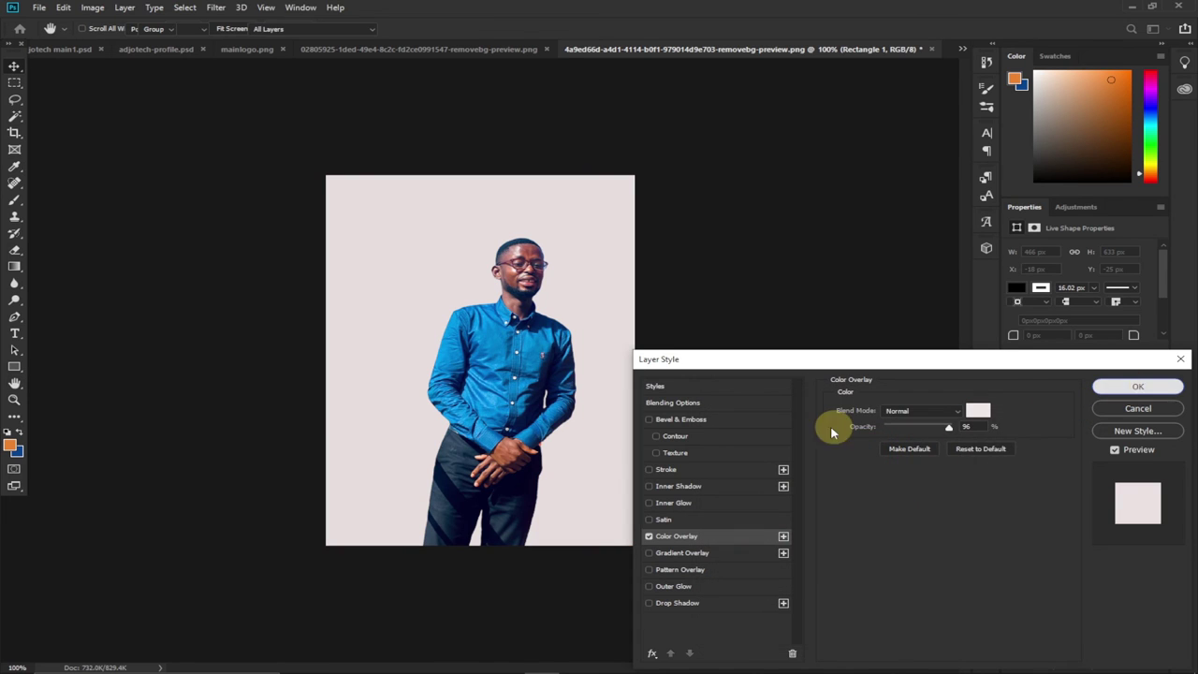
pyautogui.press('Return')
pyautogui.click(488, 345)
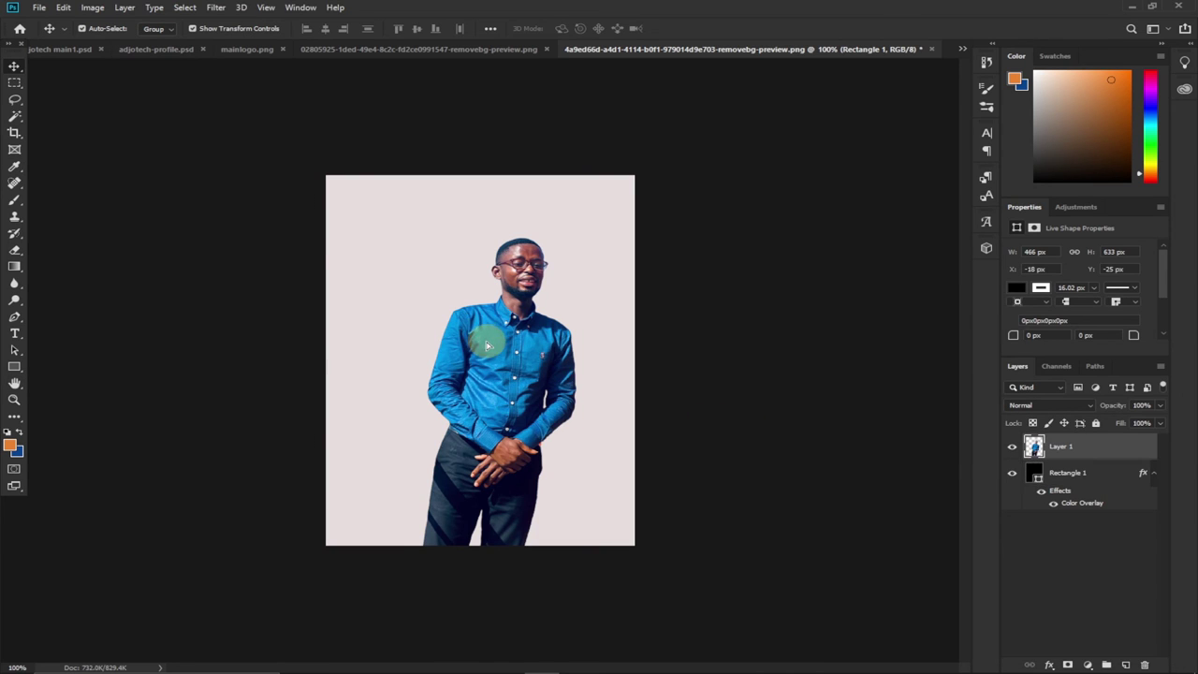
pyautogui.moveTo(488, 345); pyautogui.dragTo(479, 343)
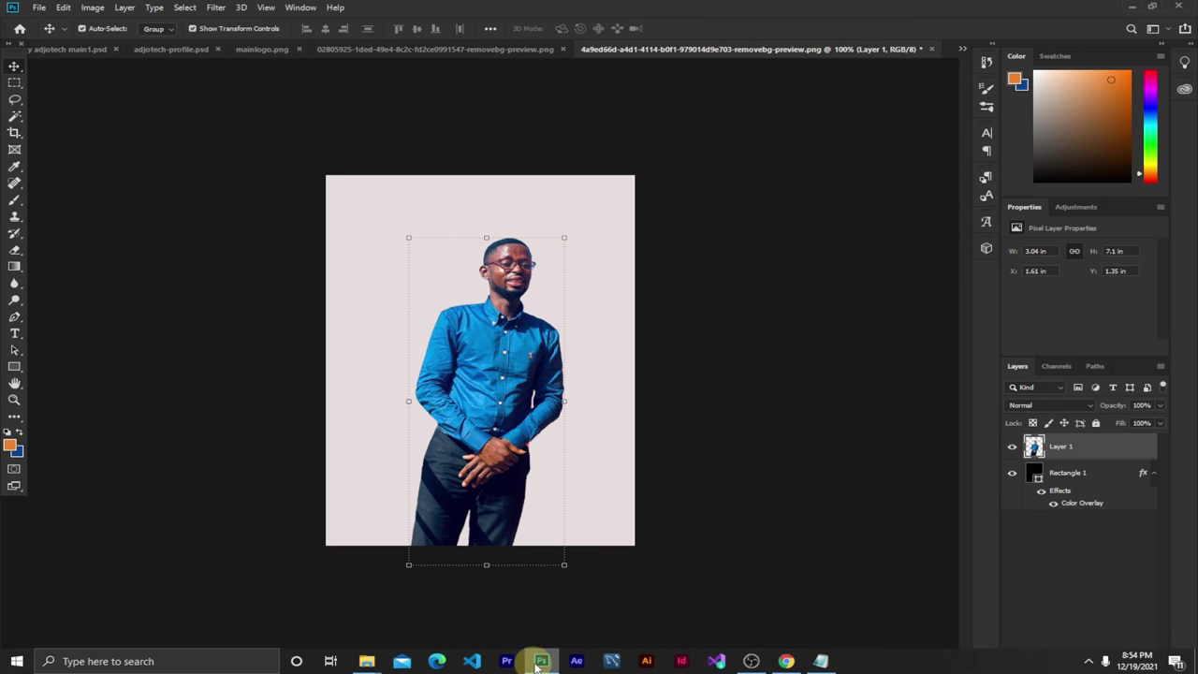
# Step: Bring remove.bg's upload page forward, then return to the Pictures folder window
pyautogui.click(788, 661)
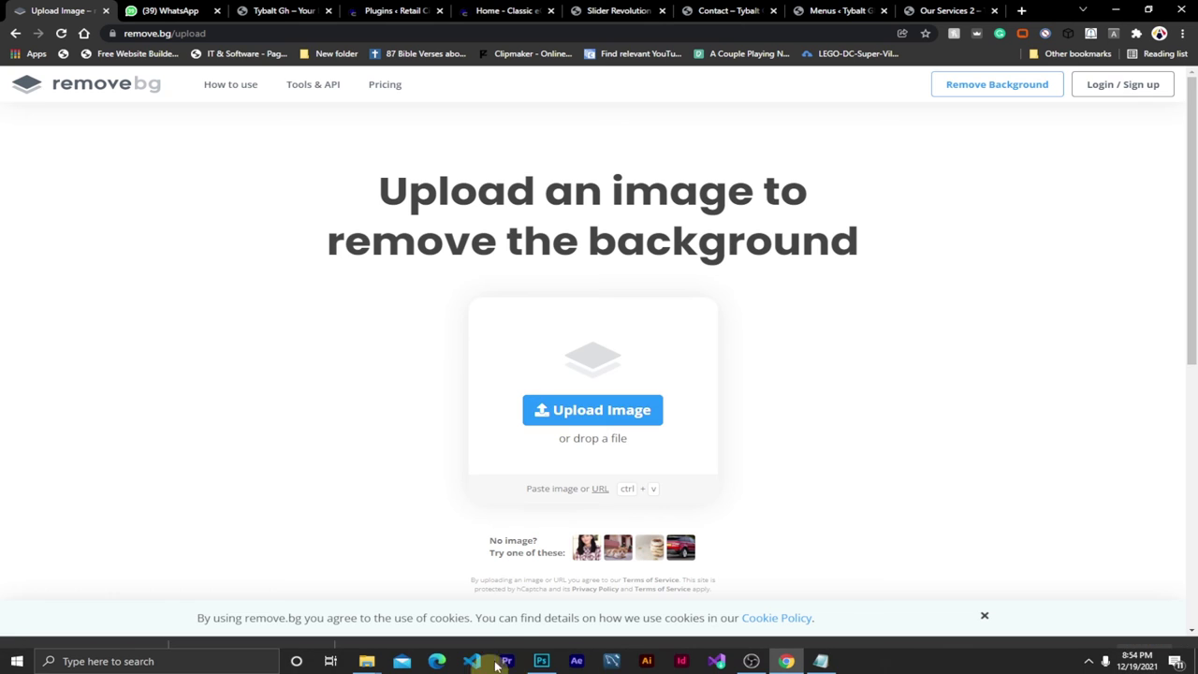
pyautogui.click(359, 665)
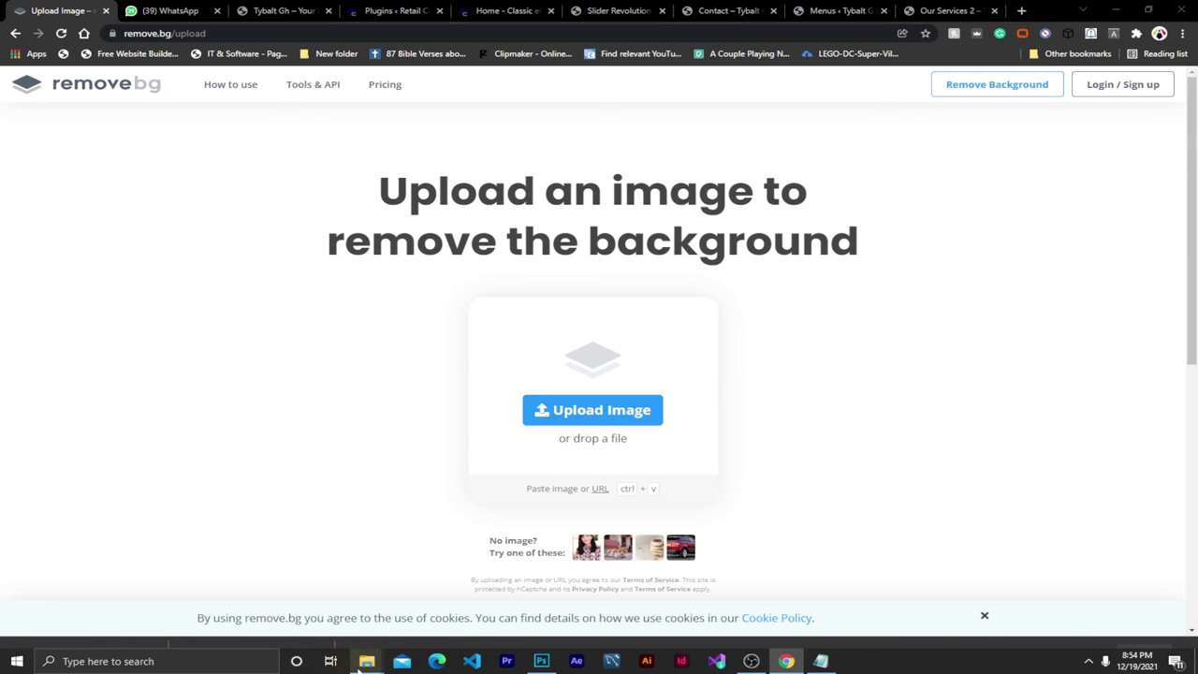
pyautogui.click(889, 601)
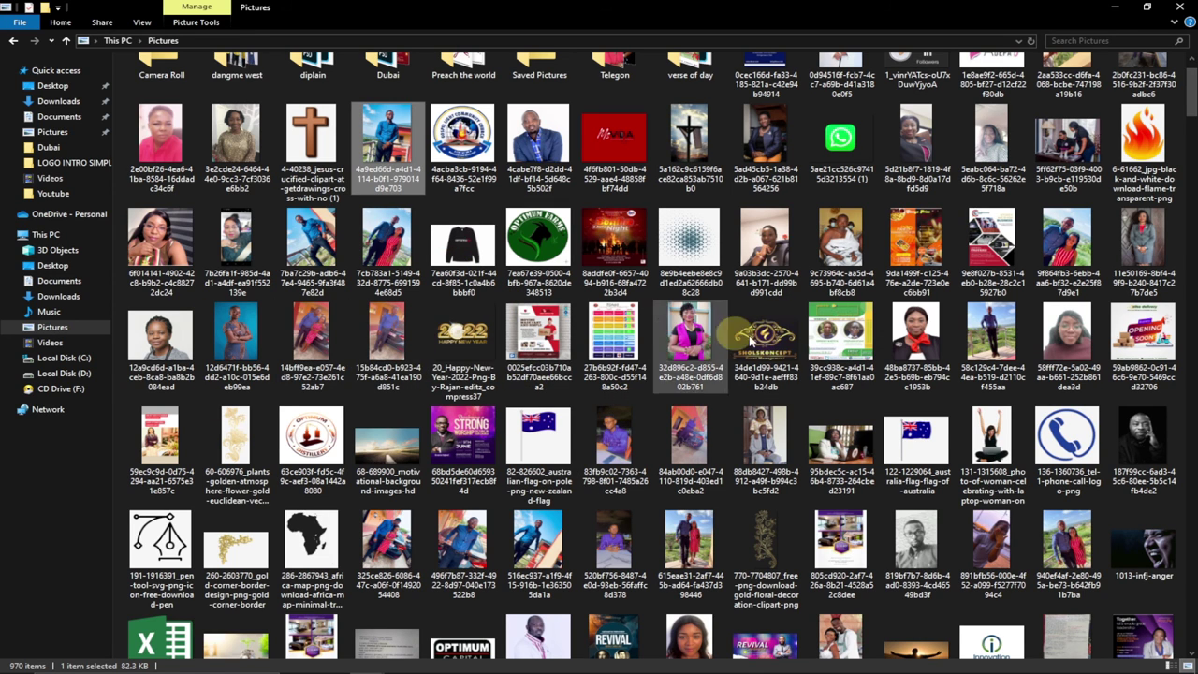
# Step: Drag the maroon-shirt close-up portrait from the Pictures folder into remove.bg
pyautogui.scroll(-5, 458, 449)
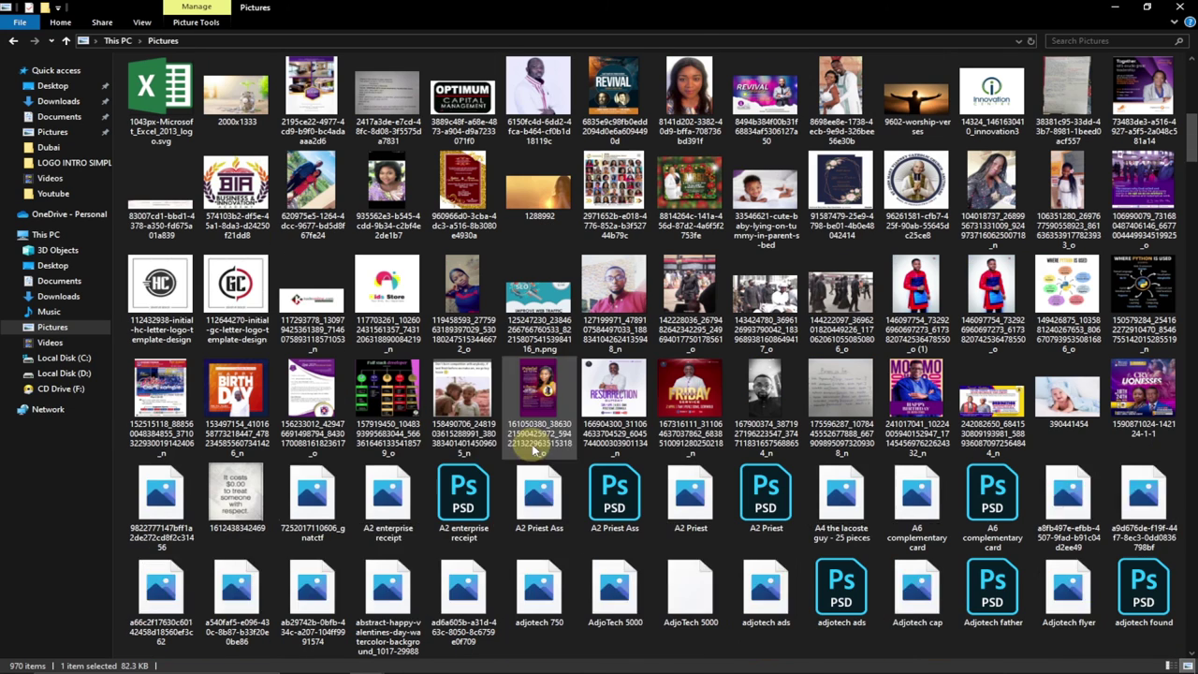
pyautogui.moveTo(605, 328); pyautogui.dragTo(624, 364)
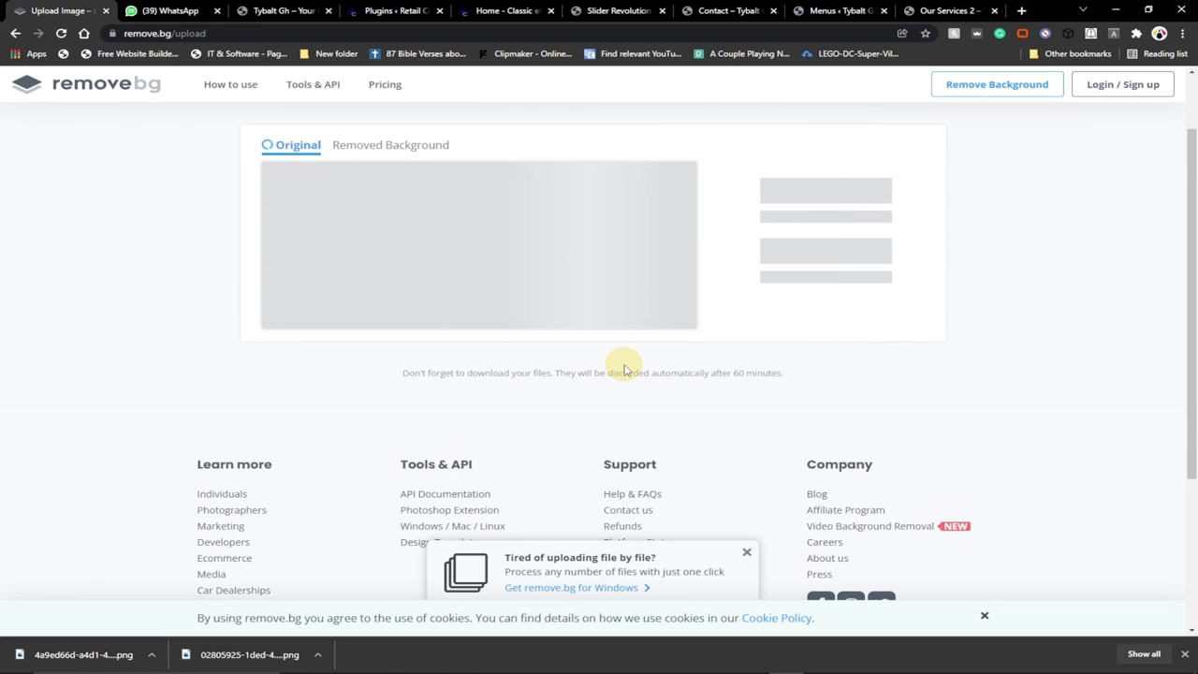